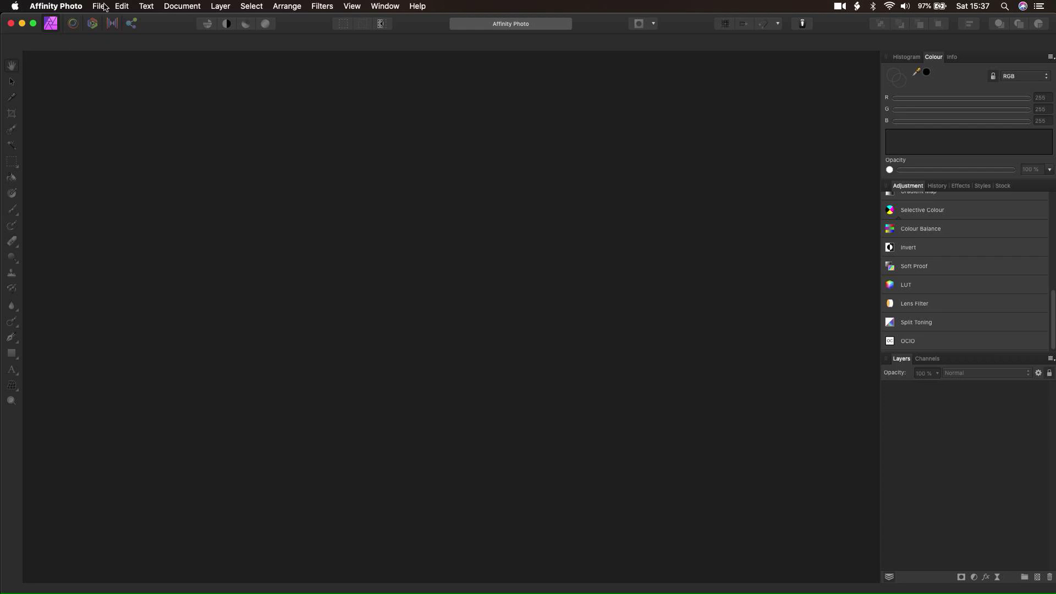
{"action": "left_click", "coordinate": [99, 7]}
{"action": "left_click", "coordinate": [141, 105]}
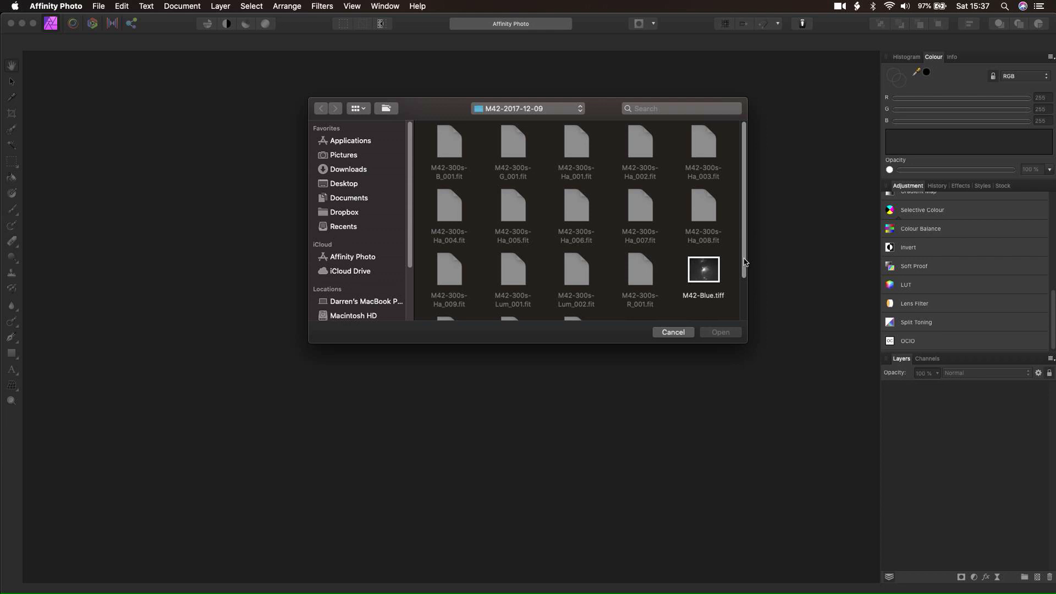
{"action": "scroll", "coordinate": [744, 262], "scroll_direction": "down", "scroll_amount": 3}
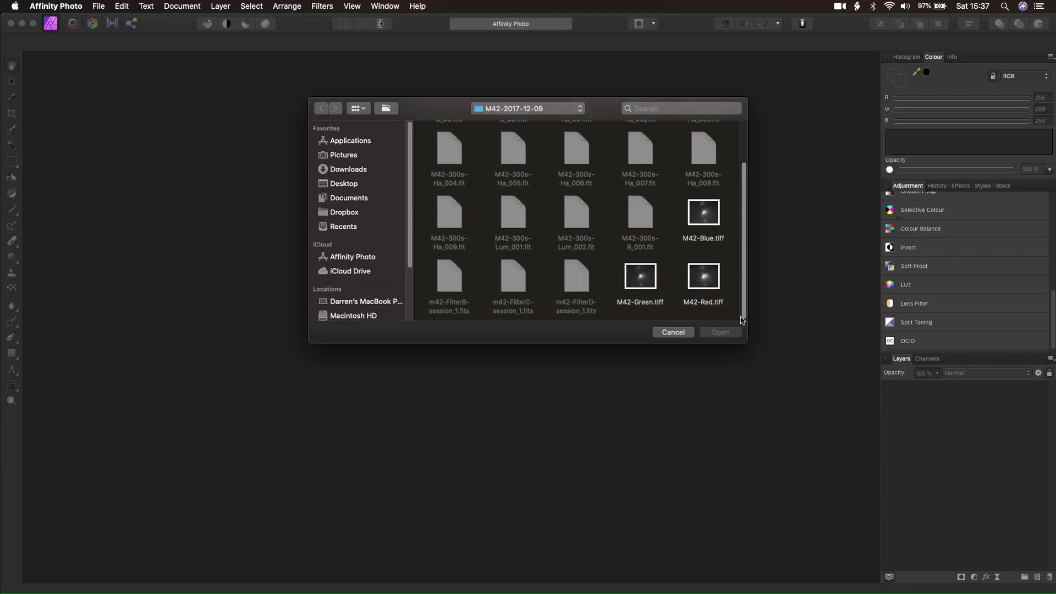
{"action": "right_click", "coordinate": [710, 283]}
{"action": "right_click", "coordinate": [637, 282]}
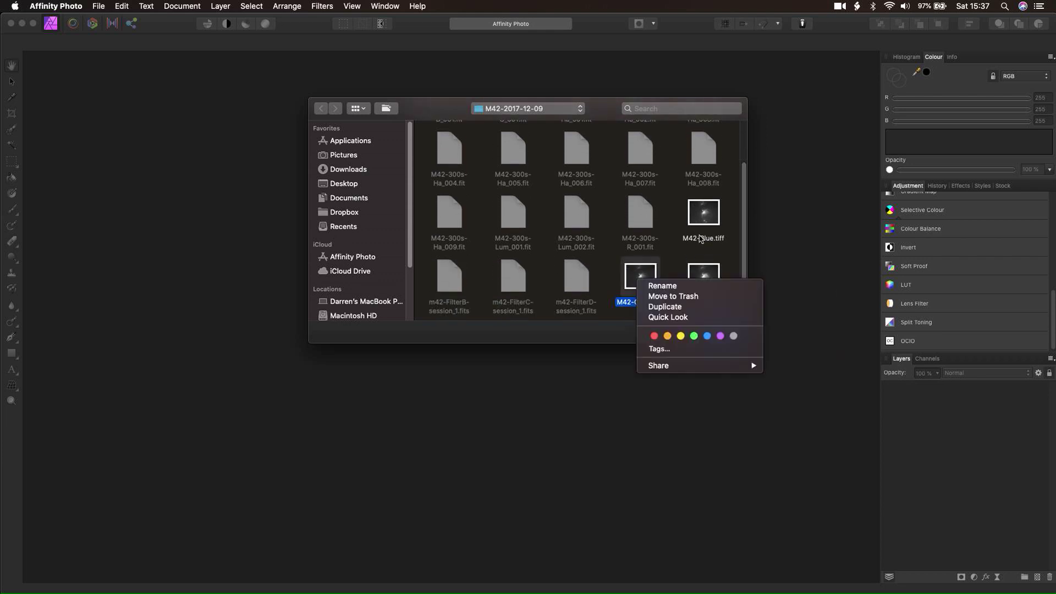
{"action": "left_click", "coordinate": [706, 273]}
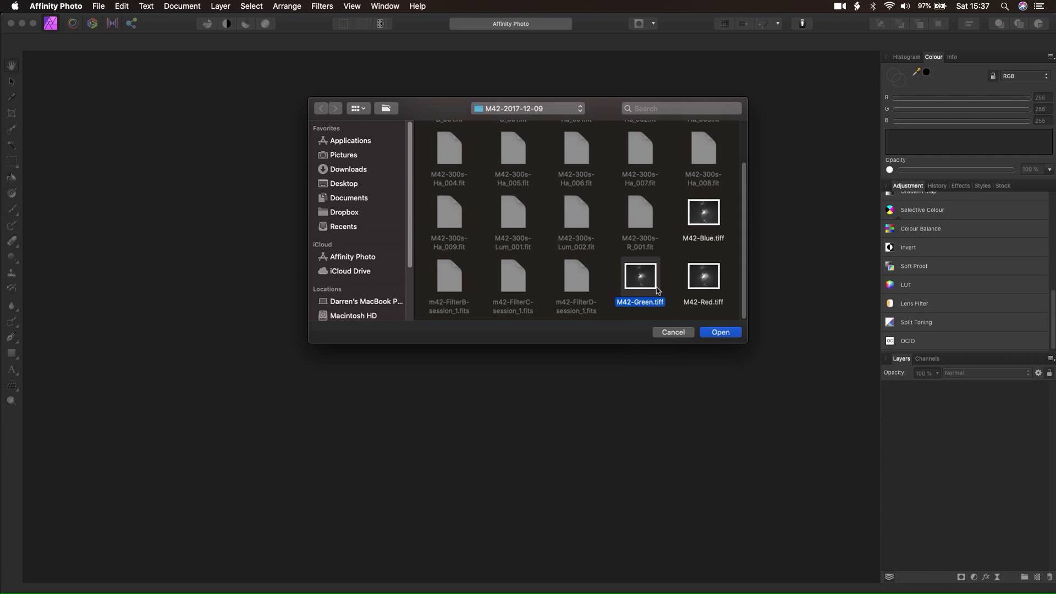
{"action": "left_click", "coordinate": [705, 280]}
{"action": "left_click", "coordinate": [649, 289], "text": "super"}
{"action": "left_click", "coordinate": [707, 223], "text": "super"}
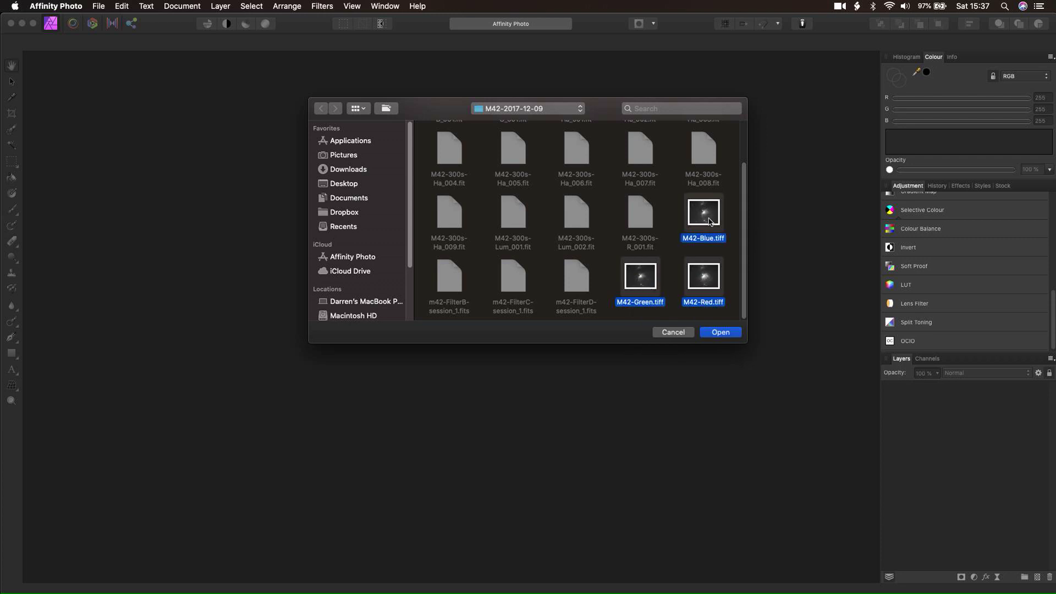
{"action": "left_click", "coordinate": [721, 333]}
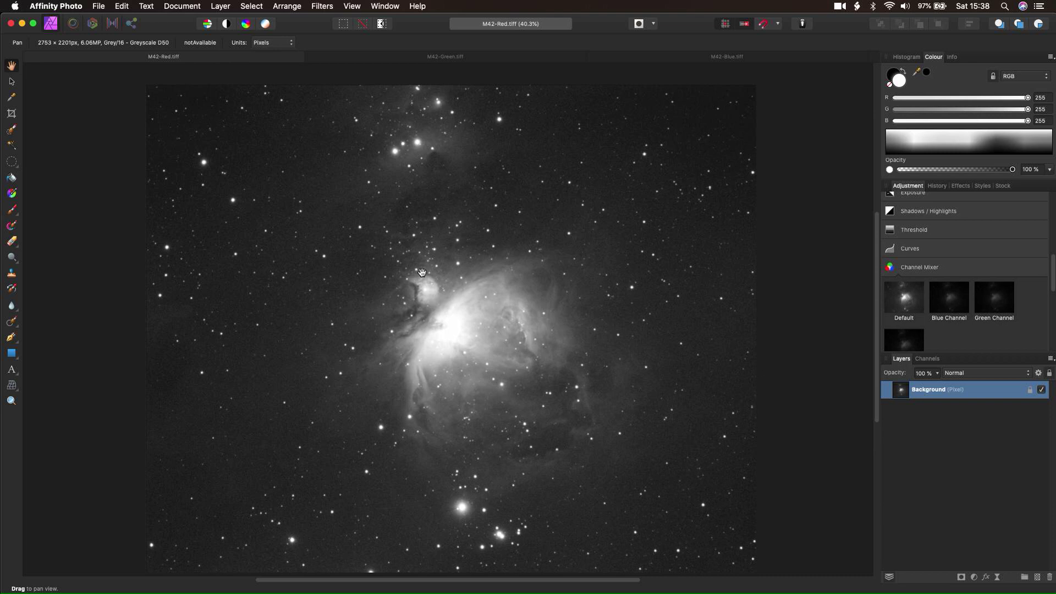
- Copy the entire M42-Red.tiff image and create a new document from the clipboard
{"action": "key", "text": "super+a"}
{"action": "key", "text": "super+c"}
{"action": "left_click", "coordinate": [99, 6]}
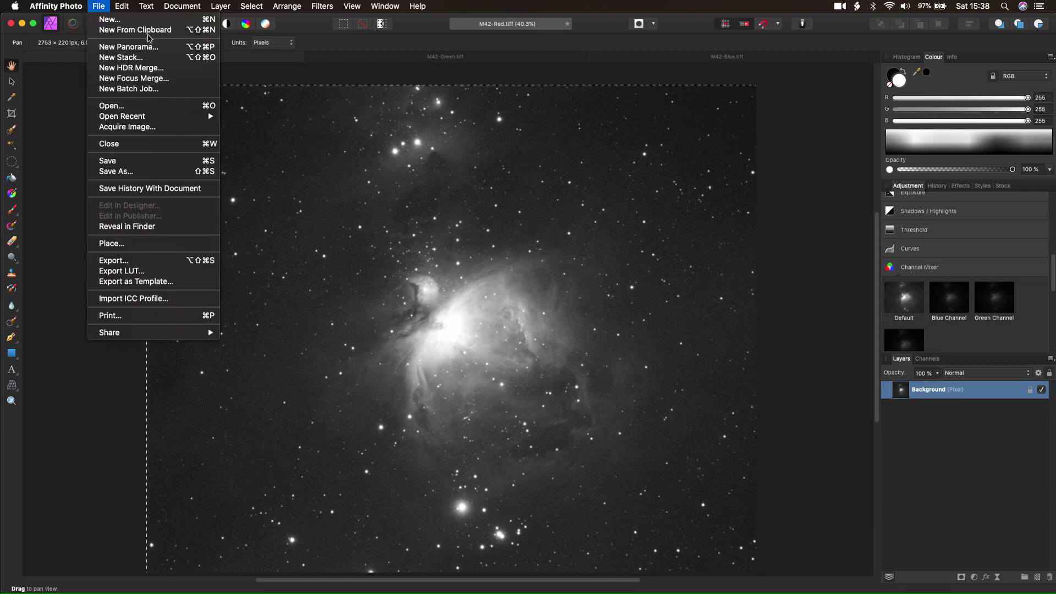
{"action": "left_click", "coordinate": [140, 30]}
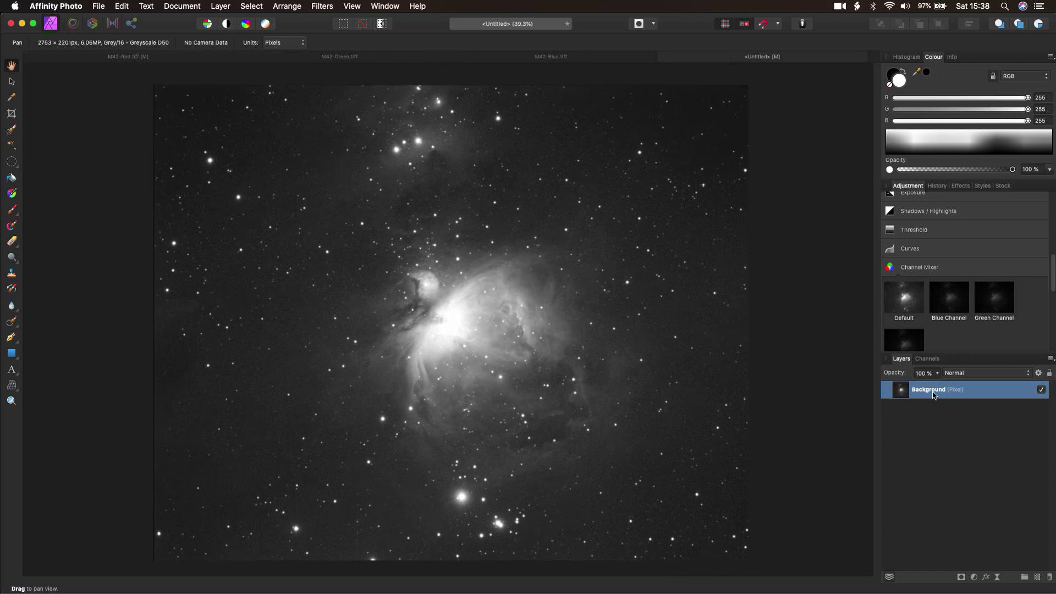
- Rename the new document's Background layer as Red
{"action": "double_click", "coordinate": [931, 392]}
{"action": "type", "text": "R"}
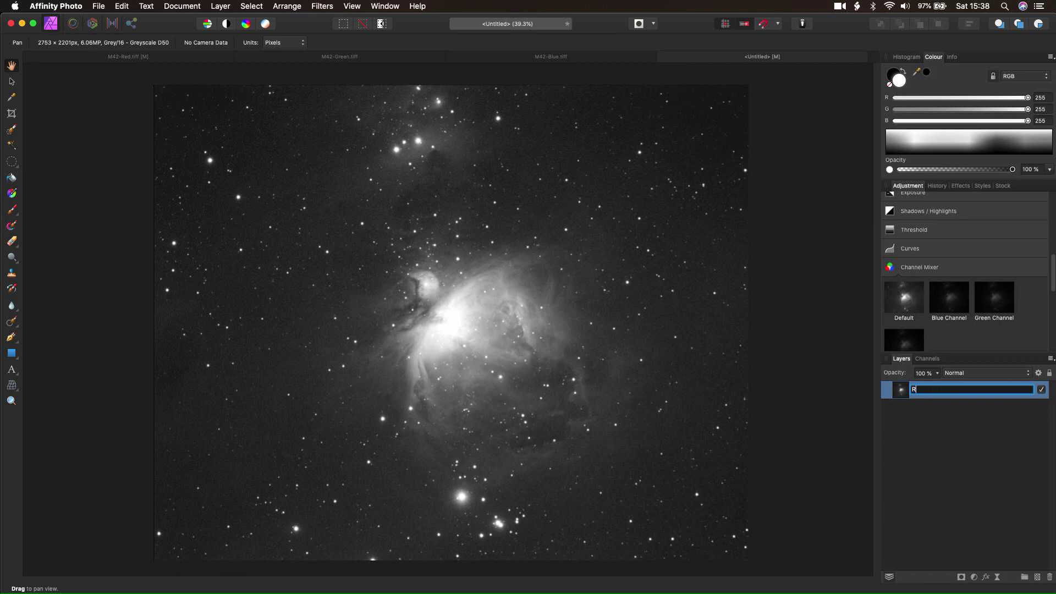
{"action": "type", "text": "ed"}
{"action": "left_click", "coordinate": [926, 414]}
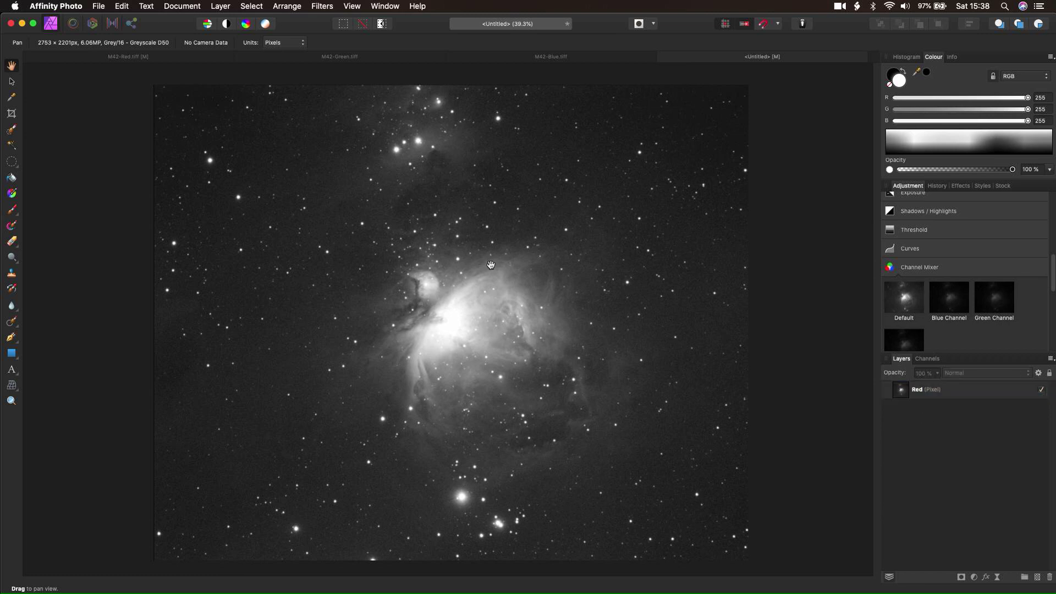
- Convert the new document's colour format to RGB/16 with the sRGB IEC61966-2.1 profile
{"action": "left_click", "coordinate": [187, 8]}
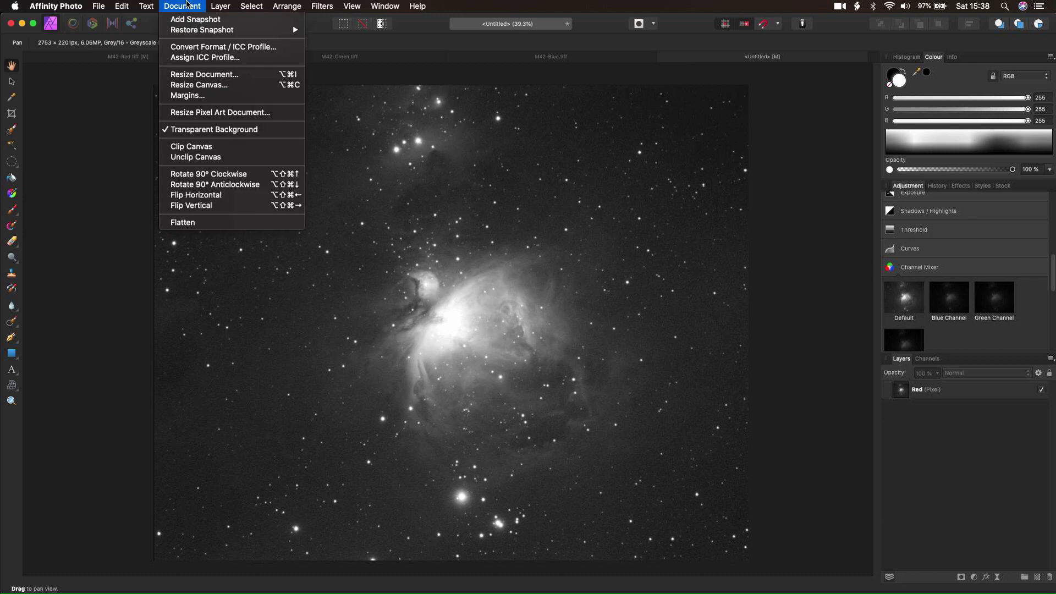
{"action": "left_click", "coordinate": [209, 48]}
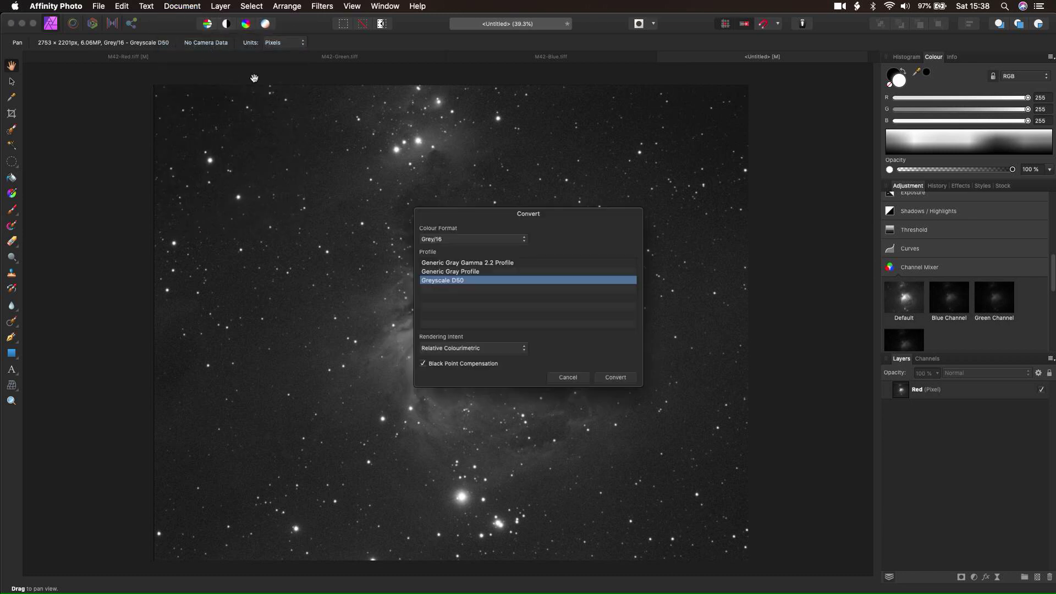
{"action": "left_click", "coordinate": [502, 242]}
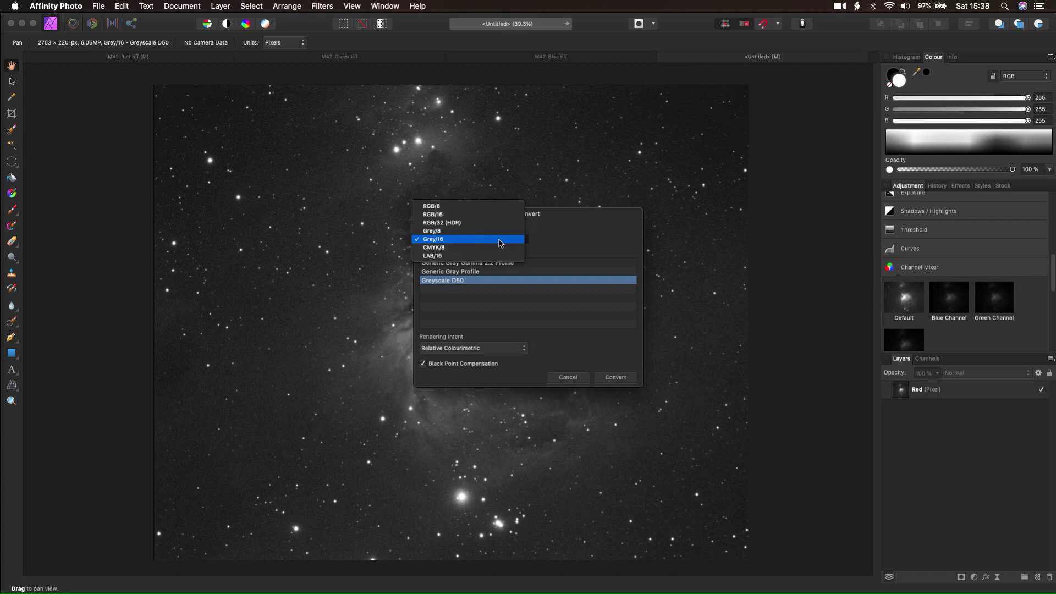
{"action": "left_click", "coordinate": [443, 214]}
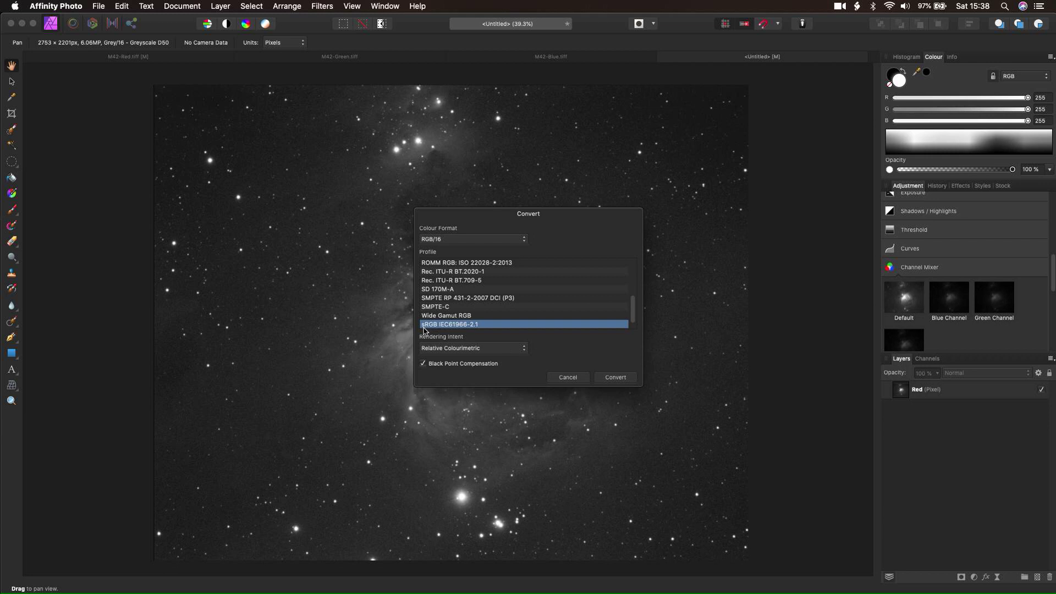
{"action": "left_click", "coordinate": [615, 377]}
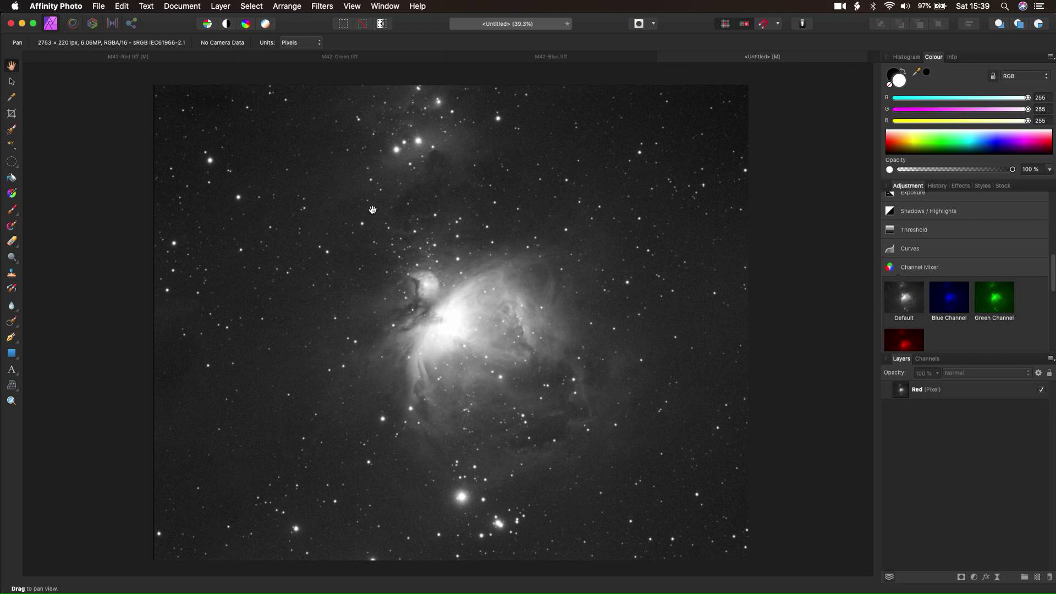
- Copy the entire M42-Green.tiff image and paste it as a layer into the untitled document
{"action": "left_click", "coordinate": [385, 58]}
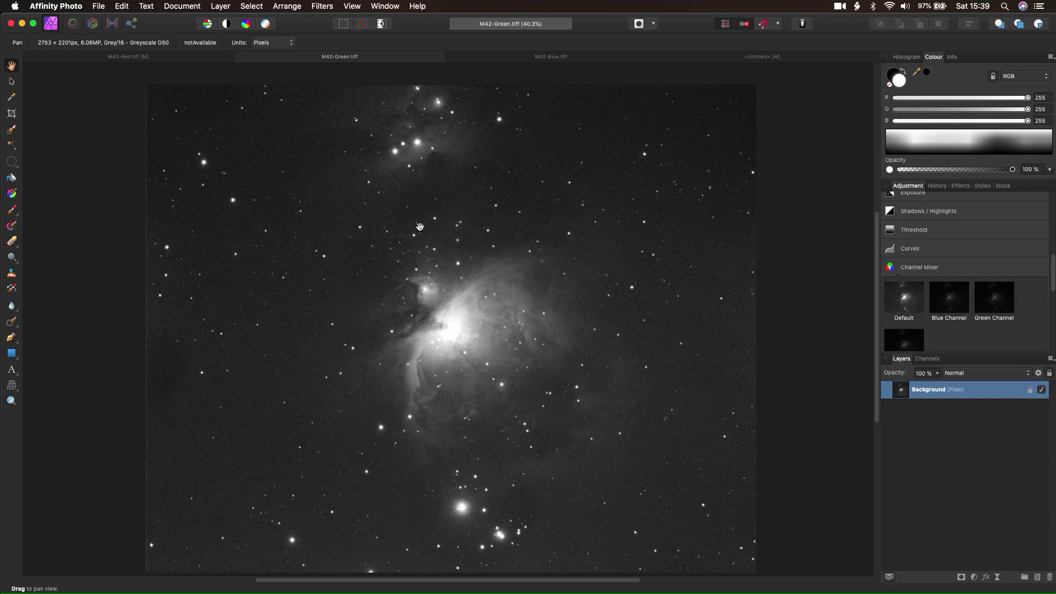
{"action": "key", "text": "super+a"}
{"action": "key", "text": "super+c"}
{"action": "left_click", "coordinate": [750, 60]}
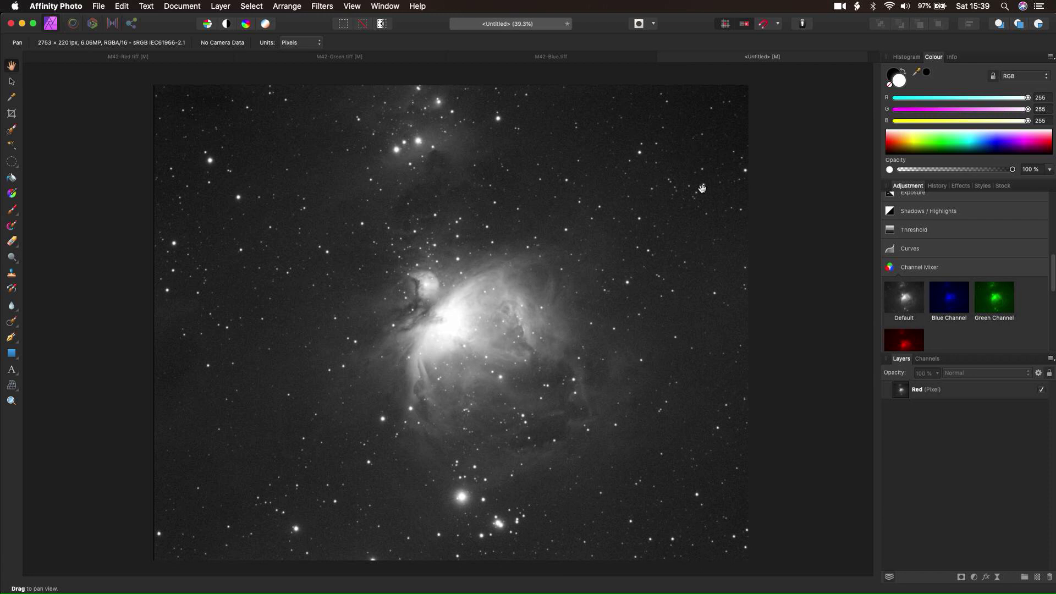
{"action": "key", "text": "super+v"}
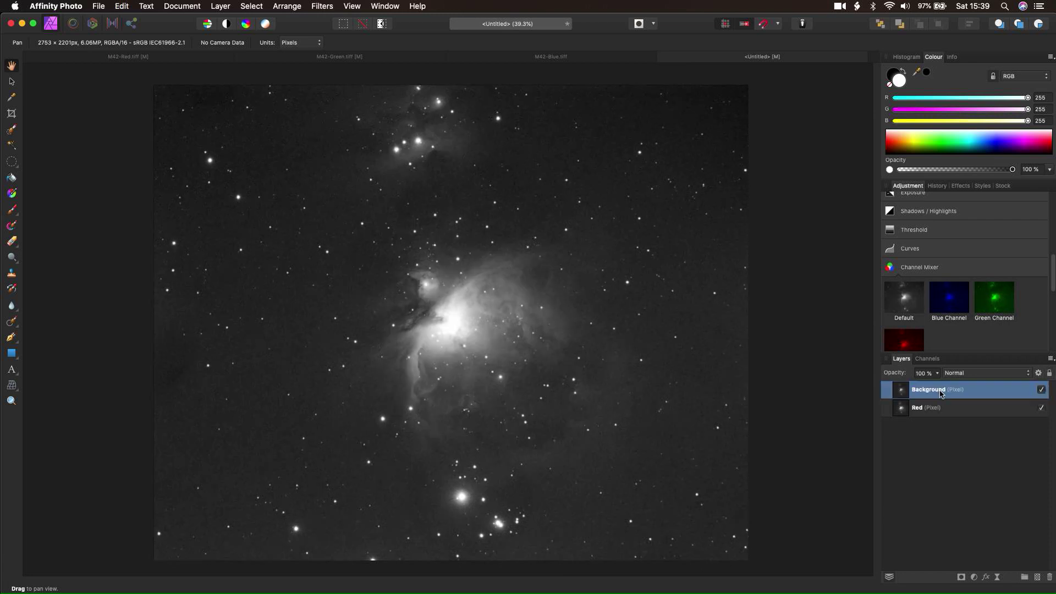
- Rename the pasted layer above Red as Green
{"action": "double_click", "coordinate": [941, 391]}
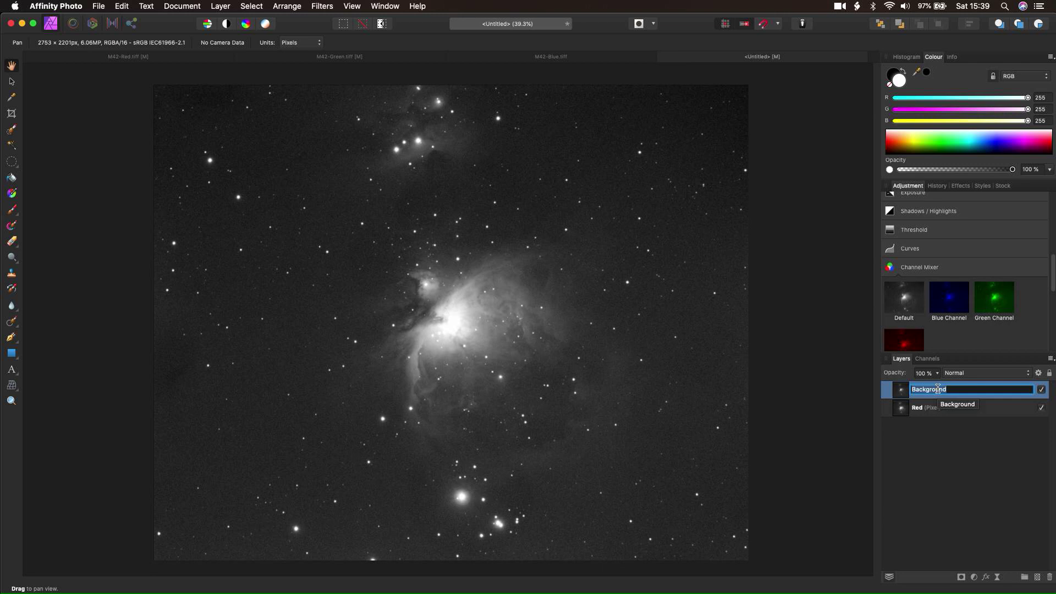
{"action": "type", "text": "Green"}
{"action": "left_click", "coordinate": [956, 461]}
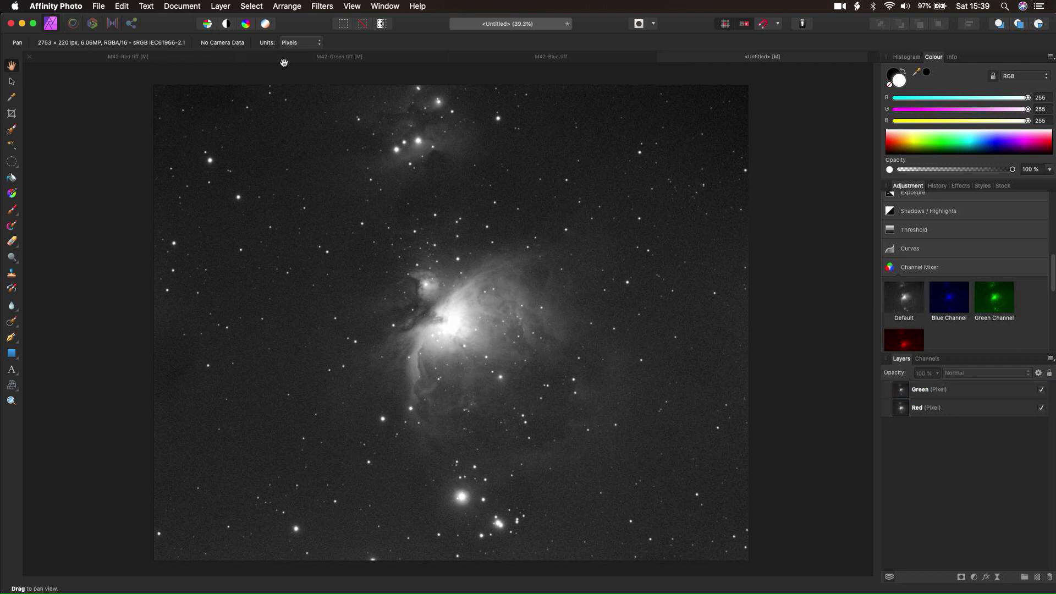
- Copy the entire M42-Blue.tiff image and paste it as a layer into the untitled document
{"action": "left_click", "coordinate": [500, 60]}
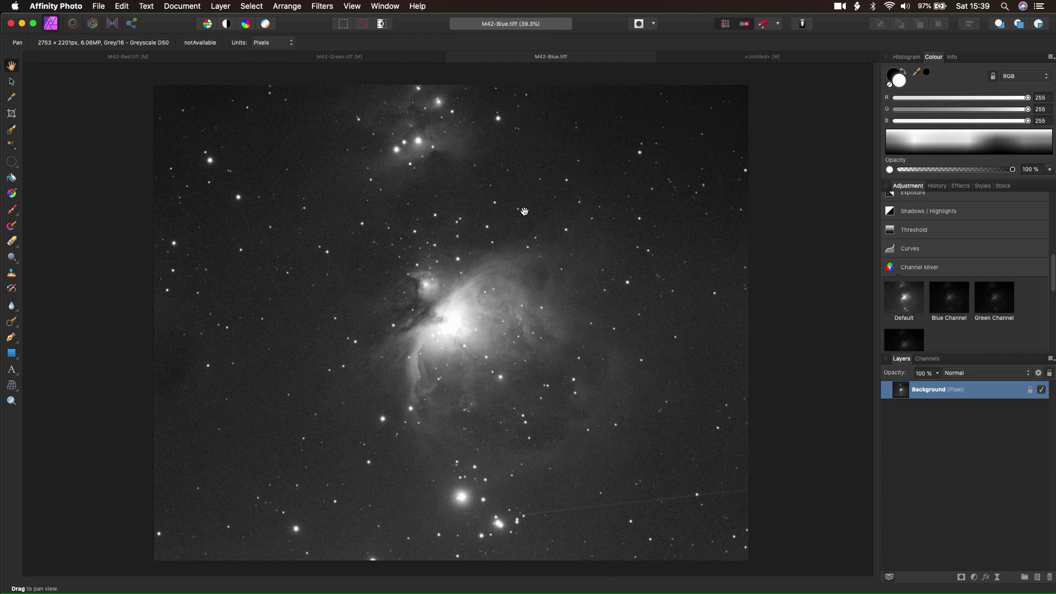
{"action": "key", "text": "super+a"}
{"action": "left_click", "coordinate": [771, 59]}
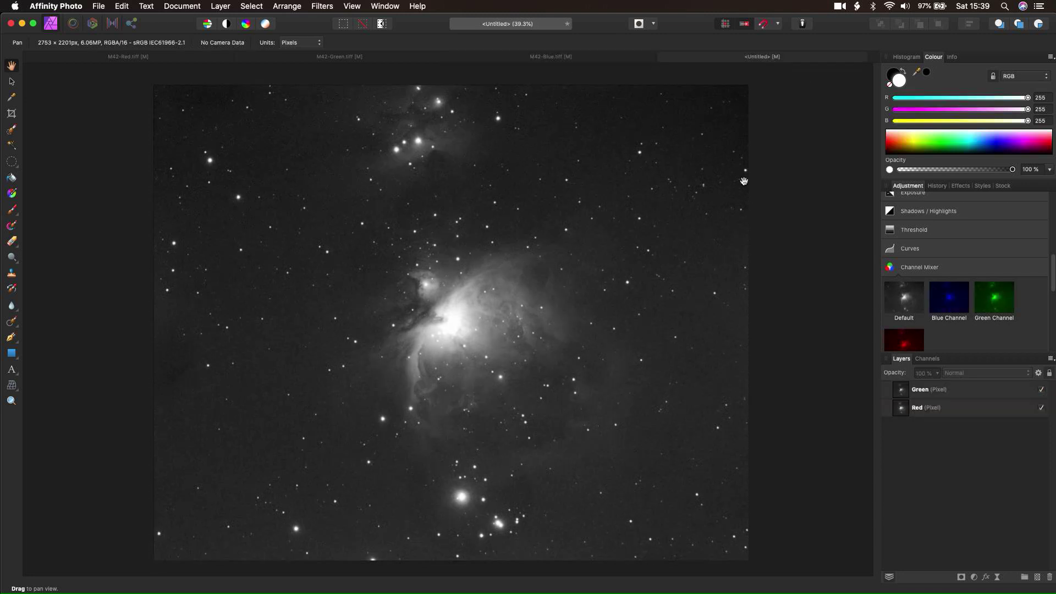
{"action": "key", "text": "super+v"}
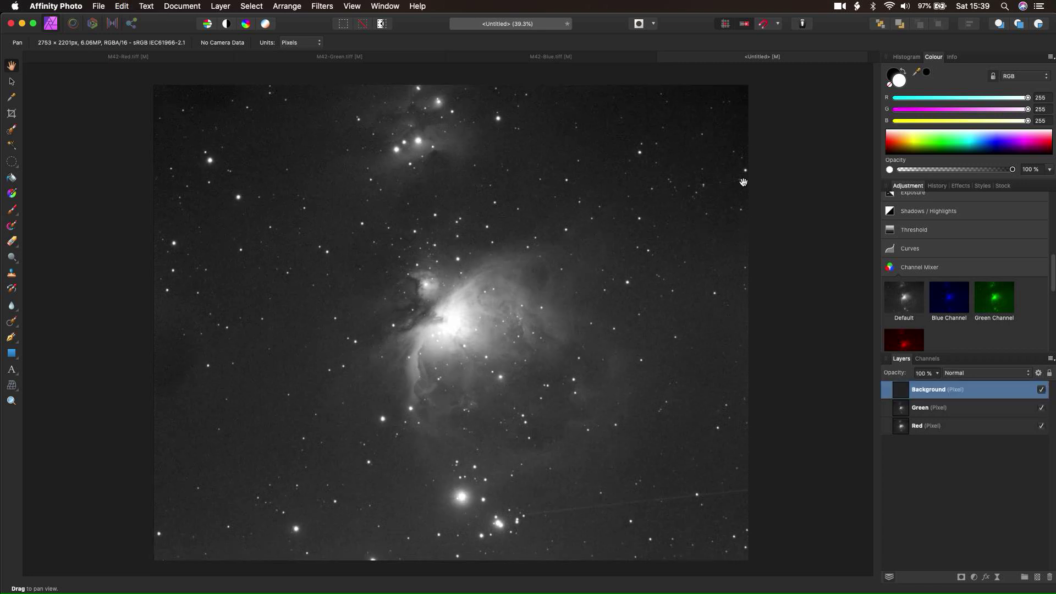
- Rename the pasted layer above Green as Blue
{"action": "double_click", "coordinate": [934, 392]}
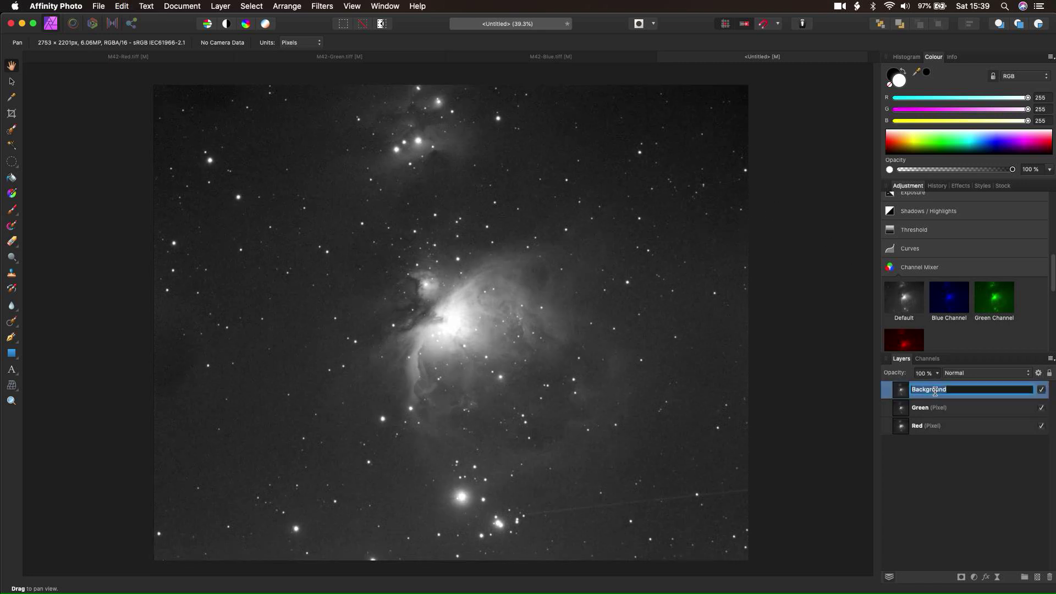
{"action": "type", "text": "B"}
{"action": "key", "text": "Return"}
{"action": "left_click", "coordinate": [982, 462]}
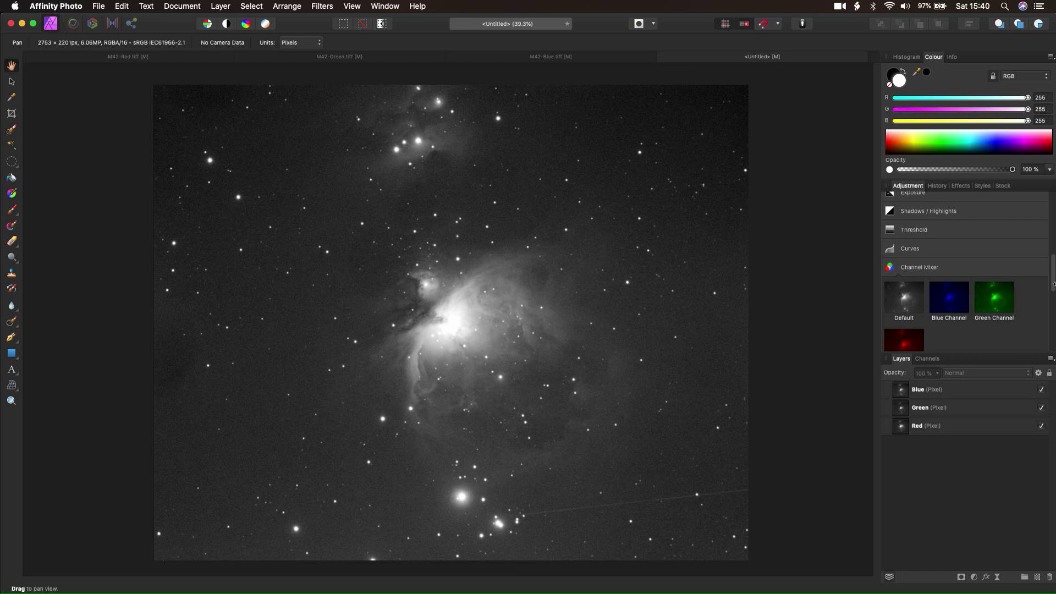
- Hide the Green and Blue layers and add a default Channel Mixer adjustment to the Red layer
{"action": "scroll", "coordinate": [1053, 284], "scroll_direction": "down", "scroll_amount": 3}
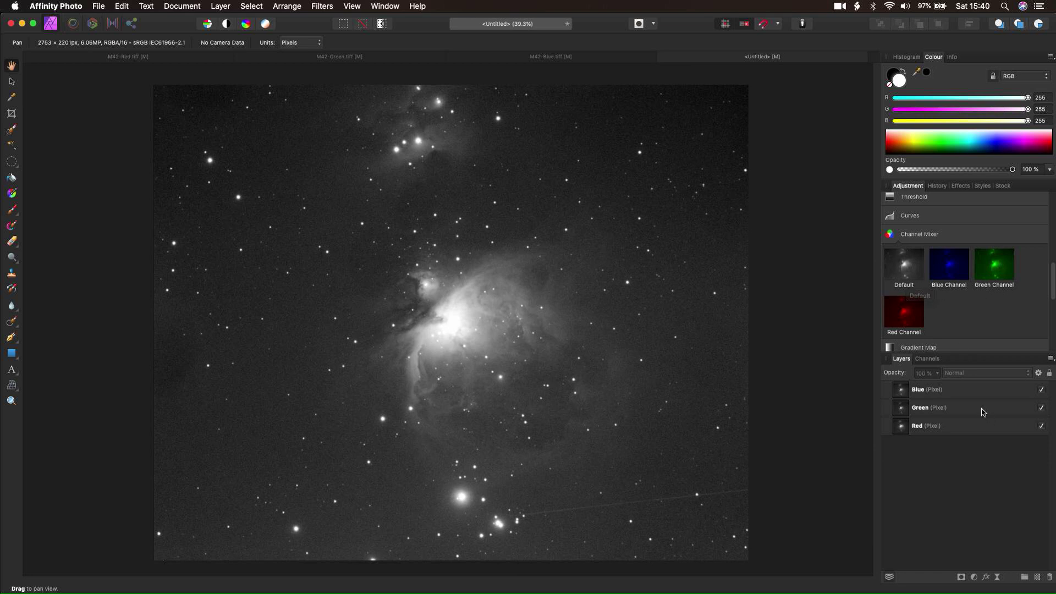
{"action": "left_click", "coordinate": [1040, 408]}
{"action": "left_click", "coordinate": [1041, 389]}
{"action": "left_click", "coordinate": [989, 428]}
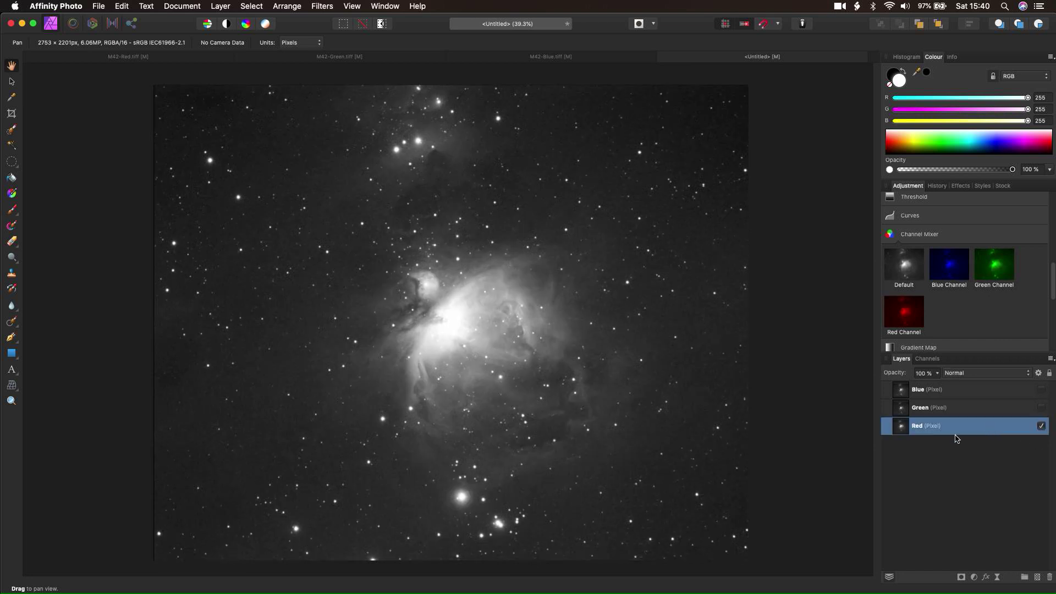
{"action": "left_click", "coordinate": [905, 265]}
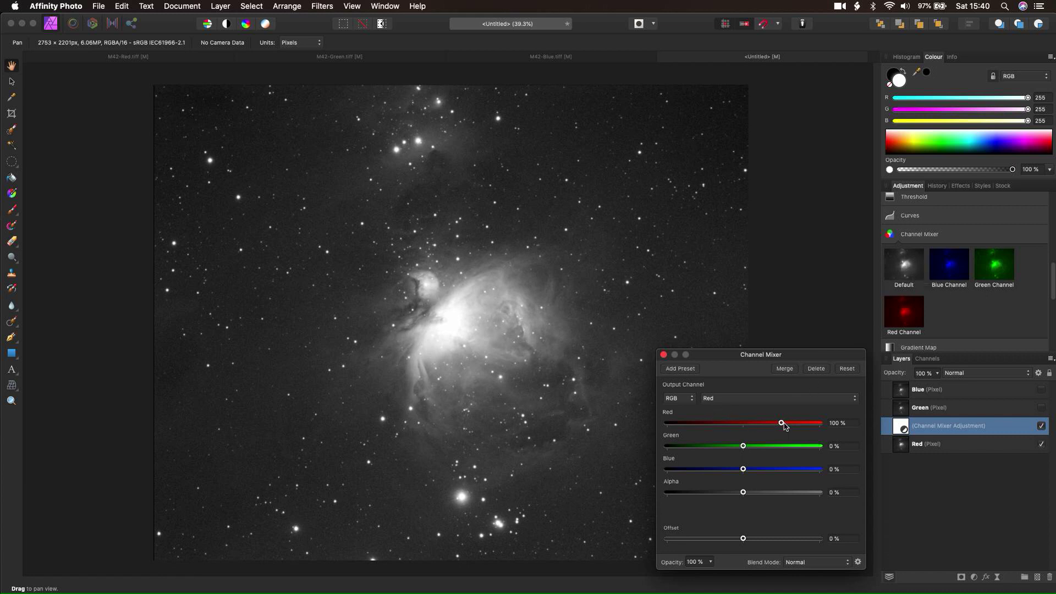
- Set Green to 0% for the Green output channel and Blue to 0% for the Blue output channel, and merge the adjustment into the Red layer
{"action": "left_click", "coordinate": [777, 400]}
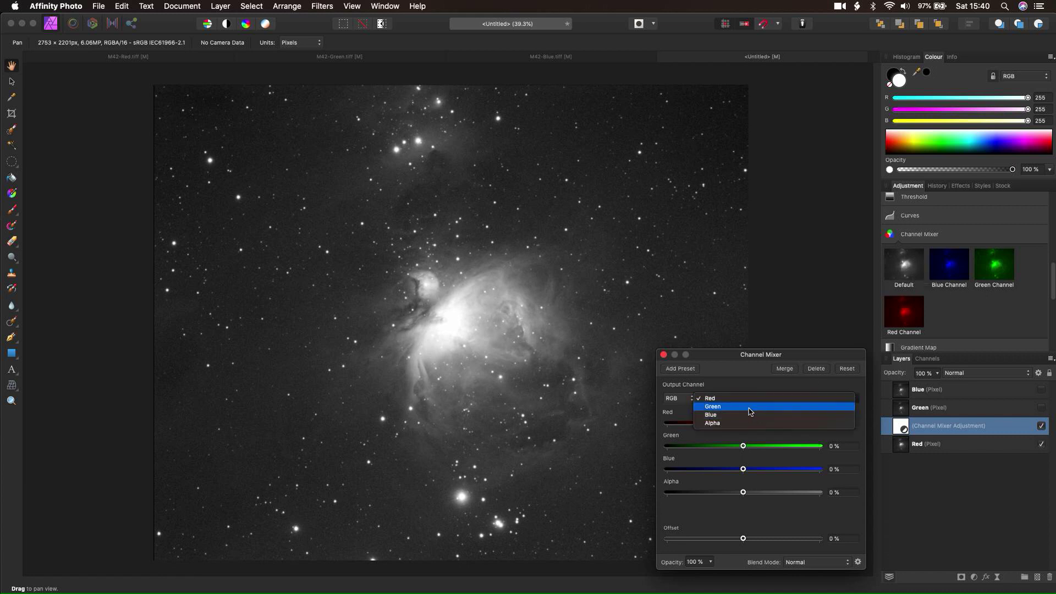
{"action": "left_click", "coordinate": [748, 408]}
{"action": "left_click_drag", "start_coordinate": [781, 445], "coordinate": [744, 447]}
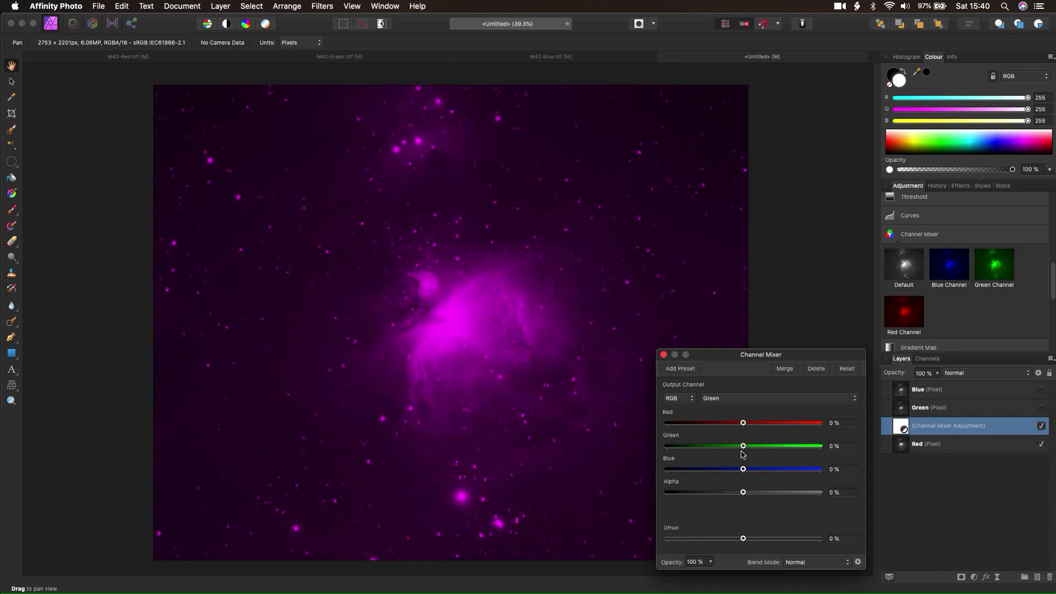
{"action": "left_click", "coordinate": [760, 399]}
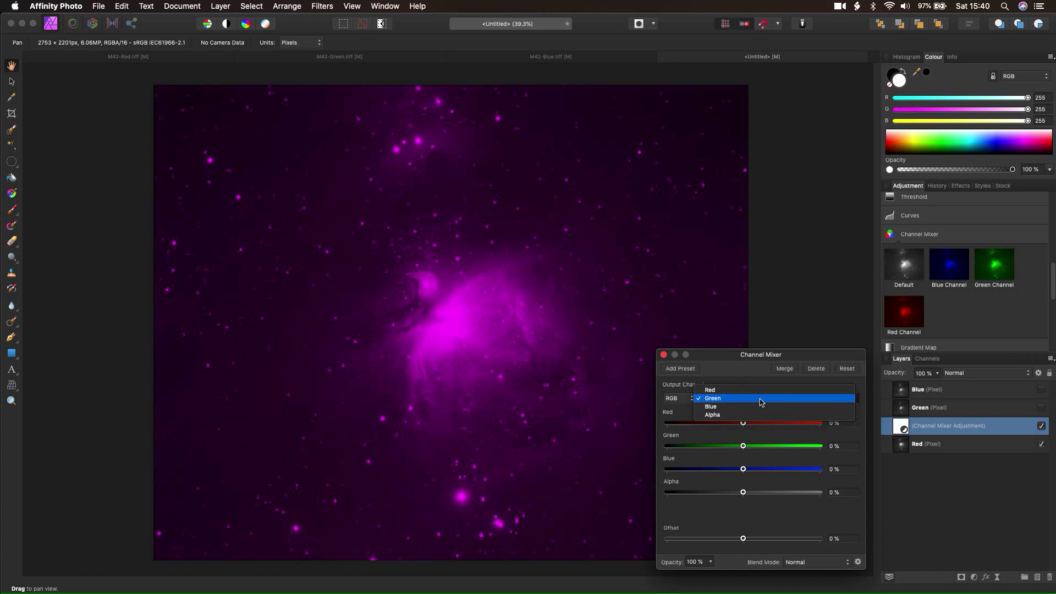
{"action": "left_click", "coordinate": [757, 411]}
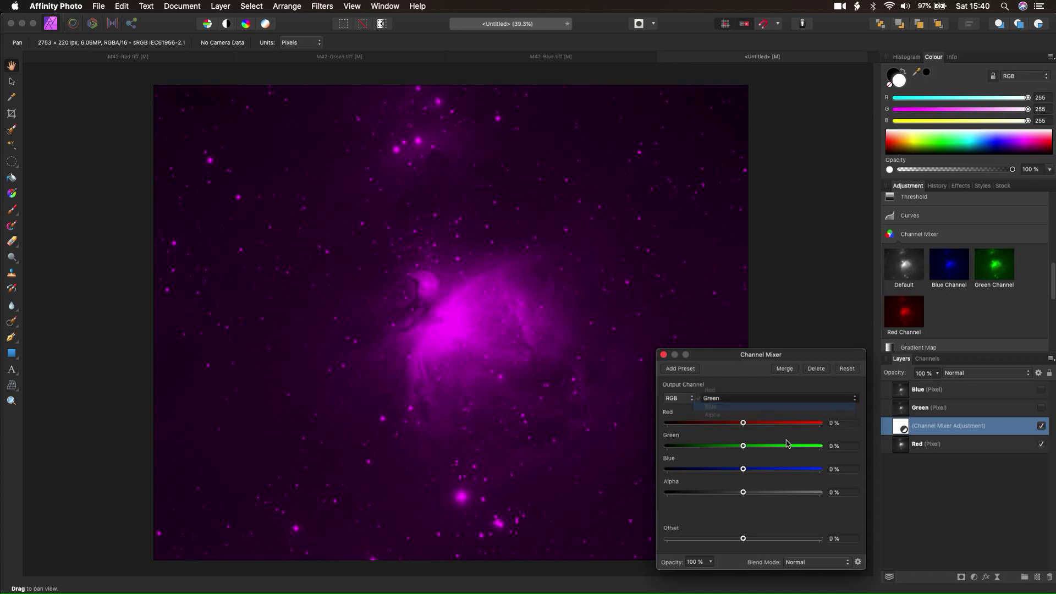
{"action": "left_click_drag", "start_coordinate": [782, 470], "coordinate": [743, 472]}
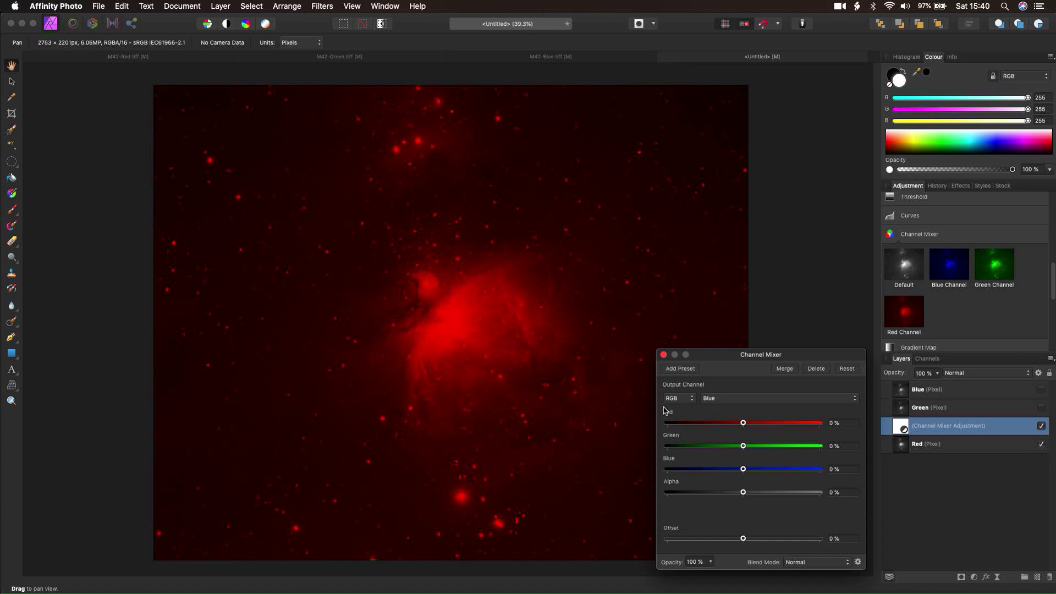
{"action": "left_click", "coordinate": [785, 368]}
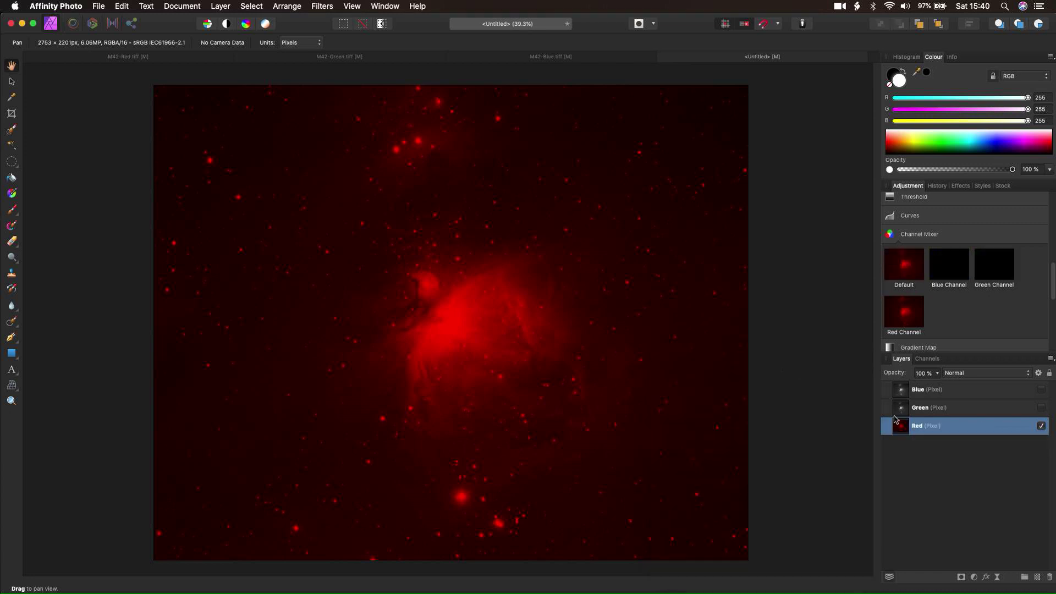
- Hide the Red layer, show the Green layer, and add a default Channel Mixer adjustment to the Green layer
{"action": "left_click", "coordinate": [1041, 425]}
{"action": "left_click", "coordinate": [1041, 407]}
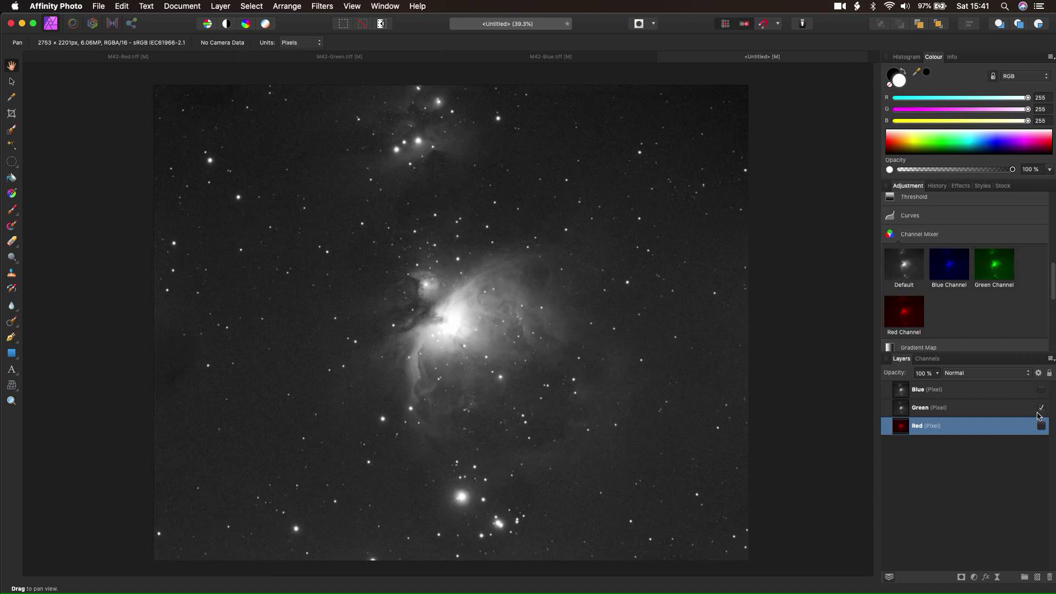
{"action": "left_click", "coordinate": [1008, 412]}
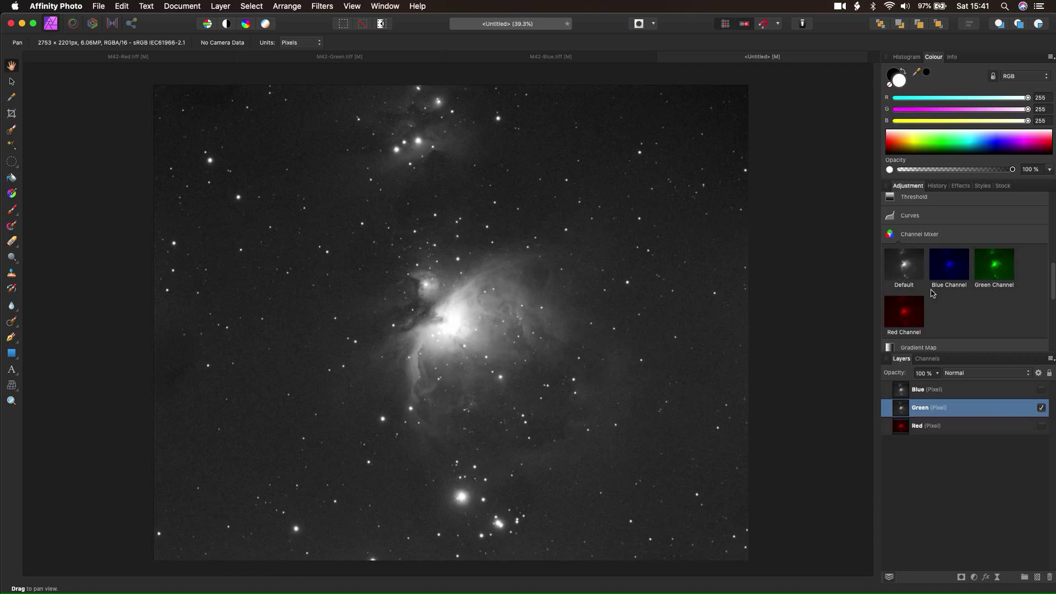
{"action": "left_click", "coordinate": [905, 269]}
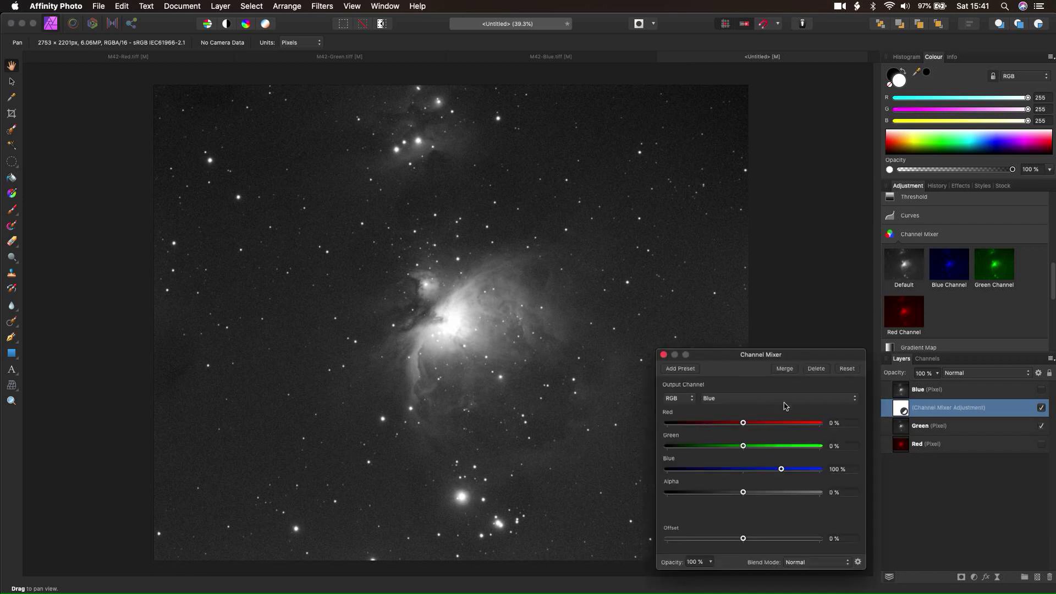
- Set Blue to 0% for the Blue output channel and Green to 100% for the Green output channel
{"action": "left_click_drag", "start_coordinate": [781, 469], "coordinate": [743, 471]}
{"action": "left_click", "coordinate": [757, 399]}
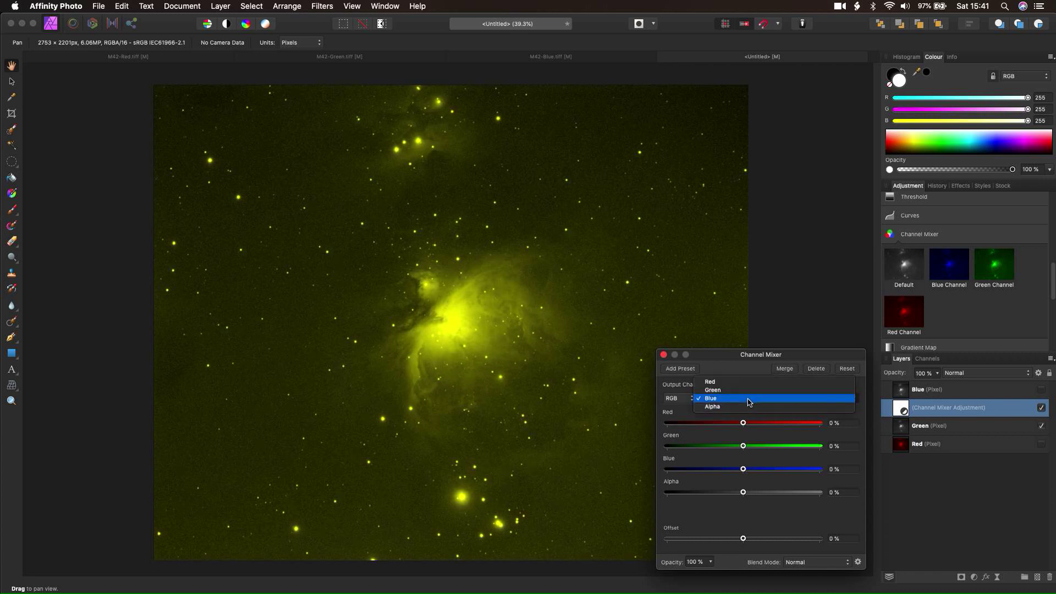
{"action": "left_click", "coordinate": [748, 395]}
{"action": "left_click_drag", "start_coordinate": [781, 447], "coordinate": [743, 447]}
{"action": "left_click", "coordinate": [770, 399]}
{"action": "left_click", "coordinate": [747, 448]}
{"action": "left_click_drag", "start_coordinate": [747, 446], "coordinate": [783, 450]}
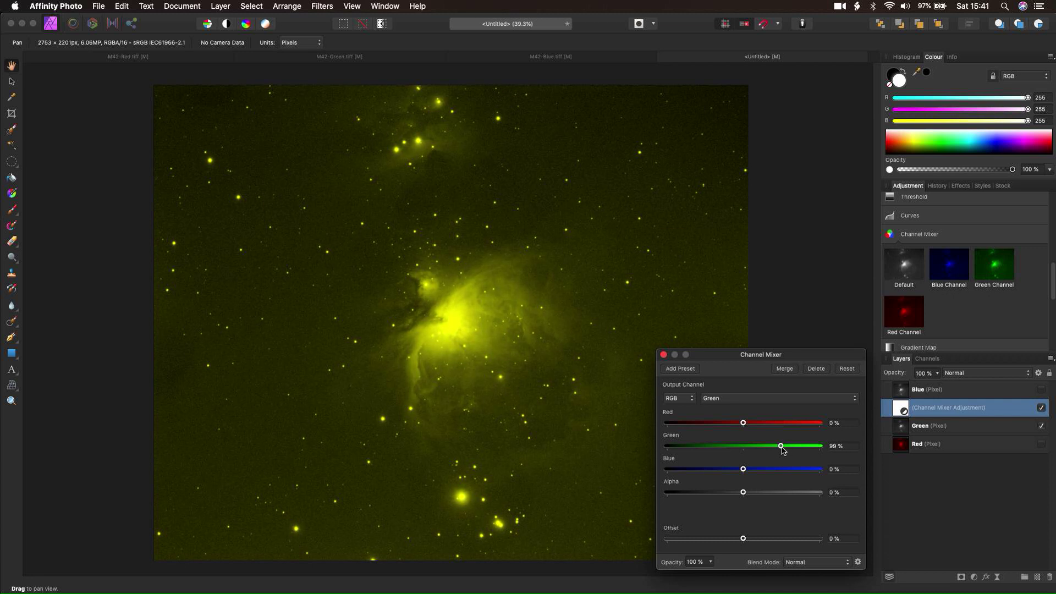
{"action": "left_click", "coordinate": [840, 447]}
{"action": "type", "text": "100"}
{"action": "key", "text": "Return"}
- Set Red to 0% for the Red output channel and merge the Channel Mixer adjustment into the Green layer
{"action": "left_click", "coordinate": [743, 398]}
{"action": "left_click", "coordinate": [739, 390]}
{"action": "left_click_drag", "start_coordinate": [781, 423], "coordinate": [744, 423]}
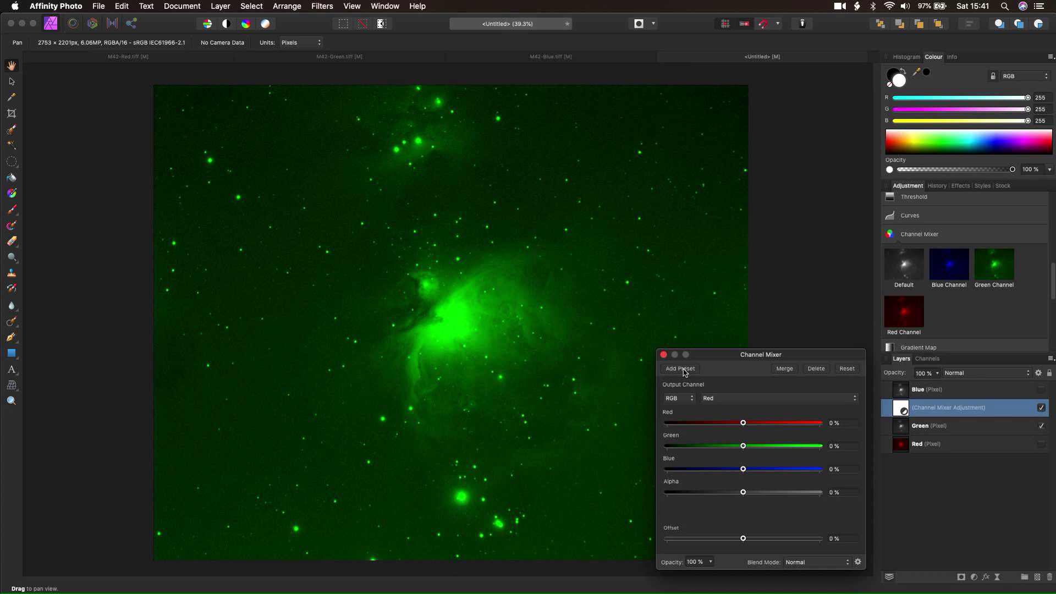
{"action": "left_click", "coordinate": [784, 369]}
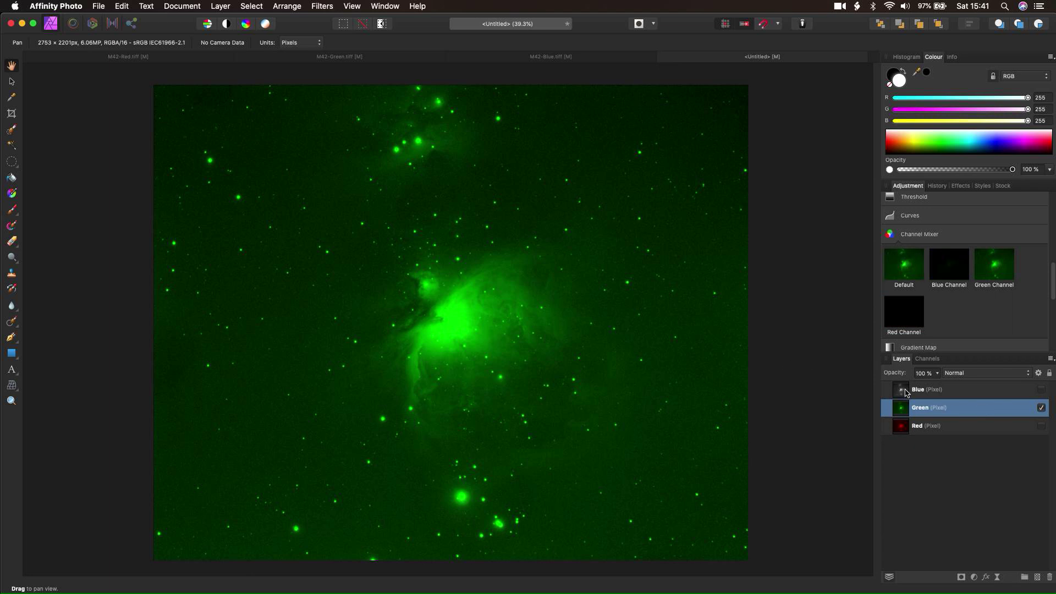
- Hide the Green layer, show the Blue layer, and apply the Blue Channel preset of the Channel Mixer to it
{"action": "left_click", "coordinate": [1041, 407]}
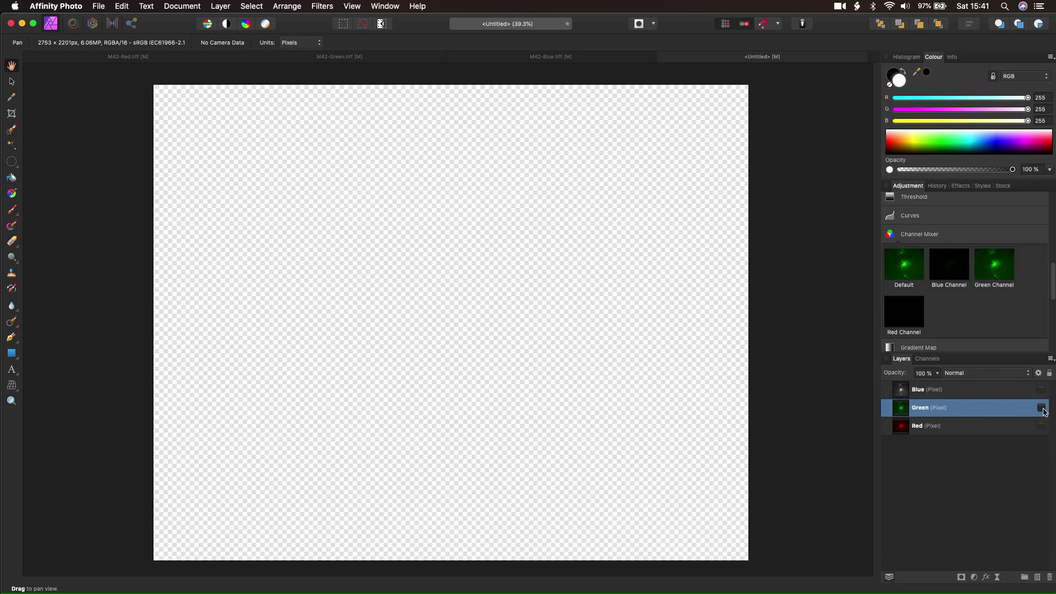
{"action": "left_click", "coordinate": [974, 393]}
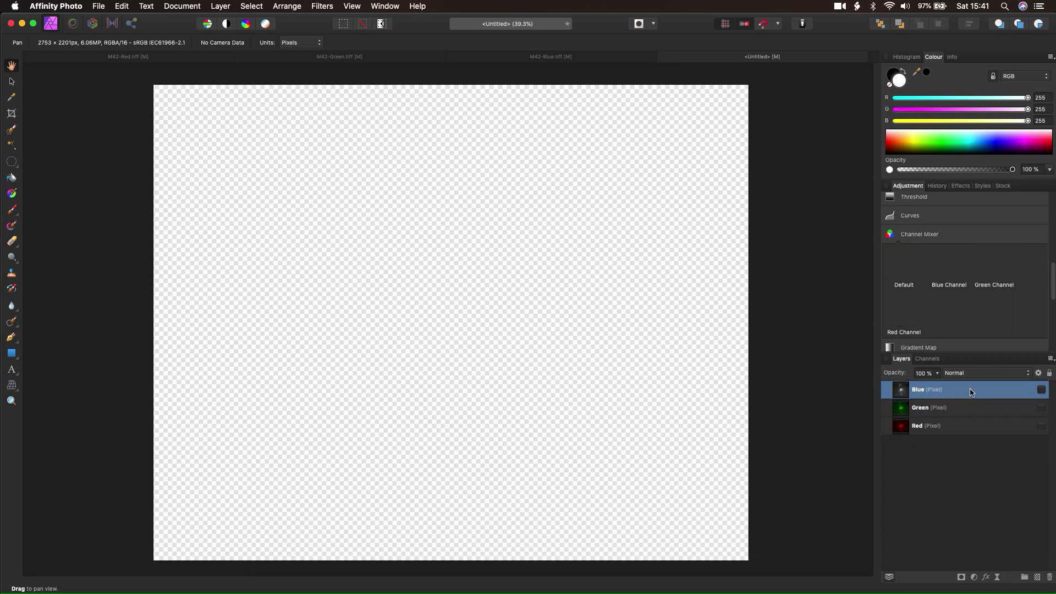
{"action": "left_click", "coordinate": [1041, 389]}
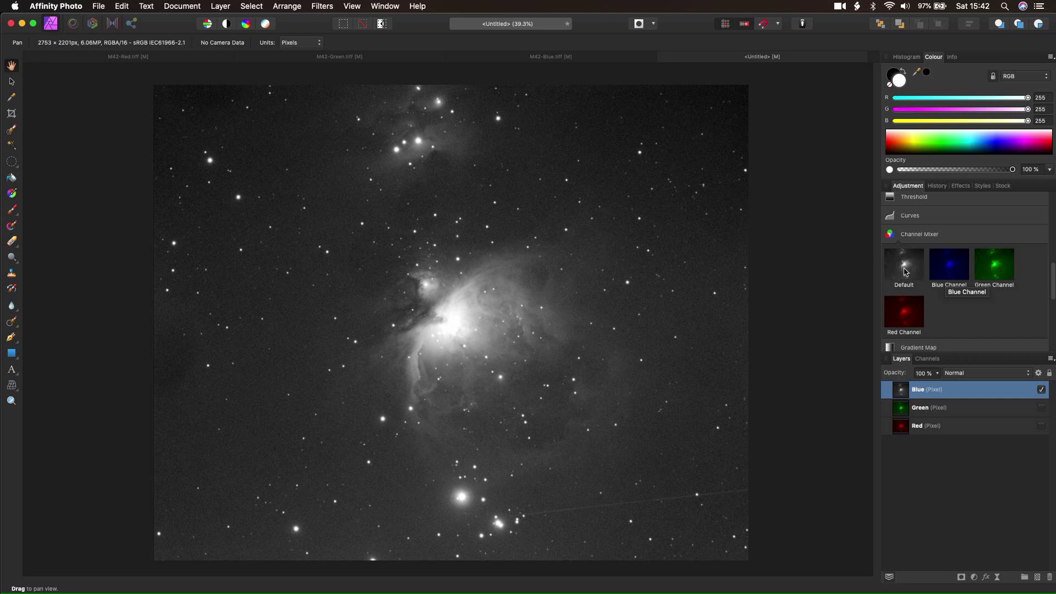
{"action": "left_click", "coordinate": [951, 271]}
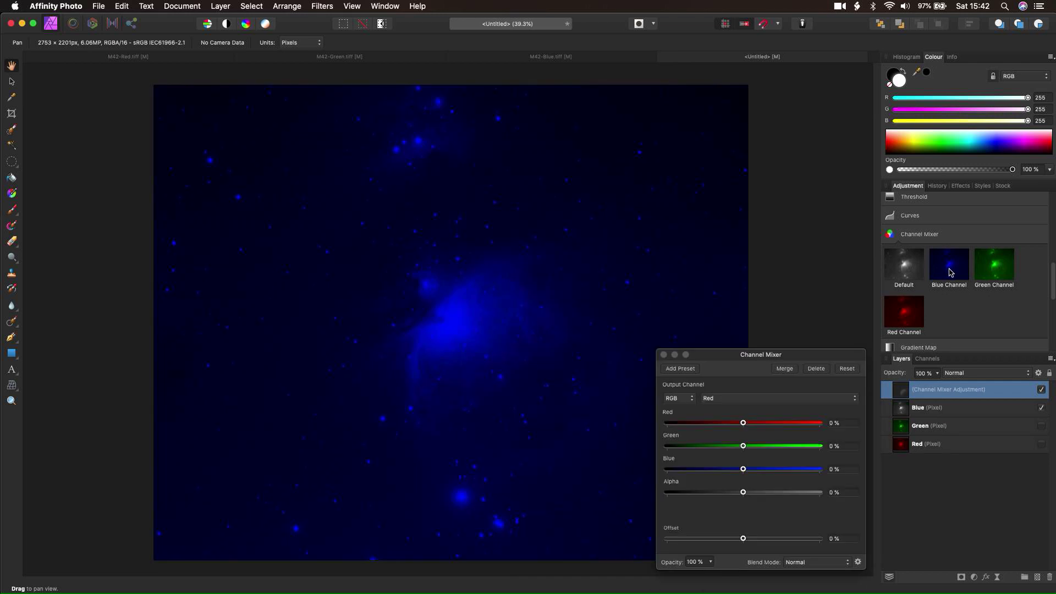
- Set Green to 0% for the Green output channel and merge the Channel Mixer adjustment into the Blue layer
{"action": "left_click", "coordinate": [750, 399]}
{"action": "left_click", "coordinate": [747, 406]}
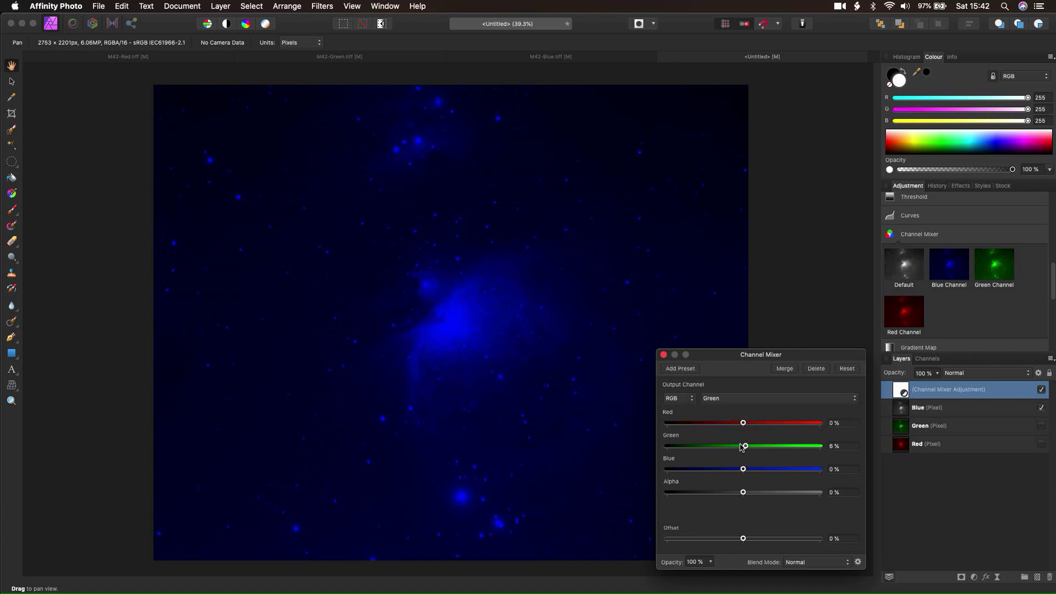
{"action": "left_click_drag", "start_coordinate": [746, 448], "coordinate": [744, 448]}
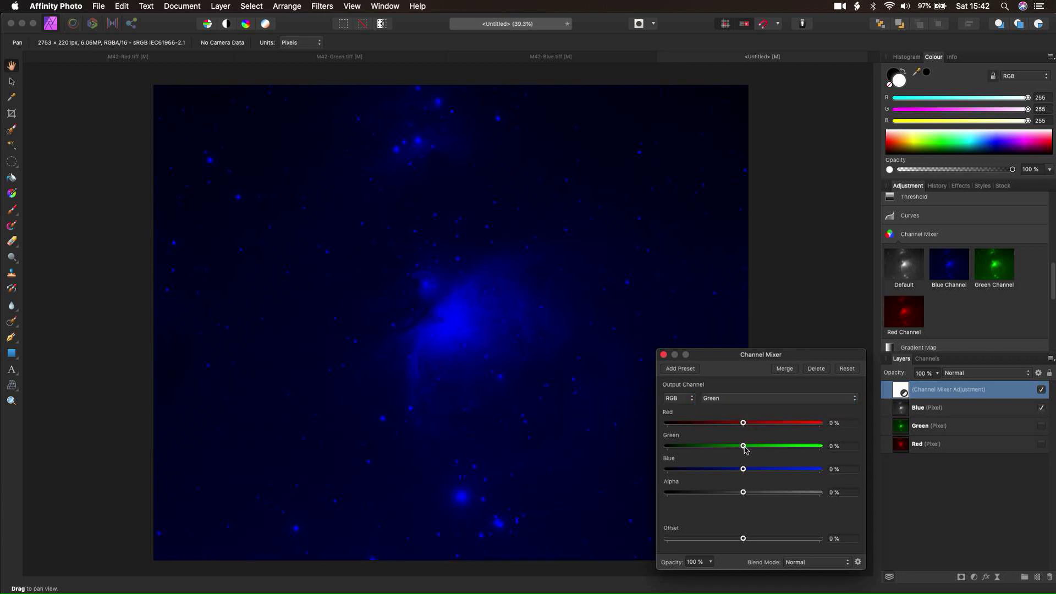
{"action": "left_click", "coordinate": [749, 398]}
{"action": "left_click", "coordinate": [747, 406]}
{"action": "left_click", "coordinate": [785, 369]}
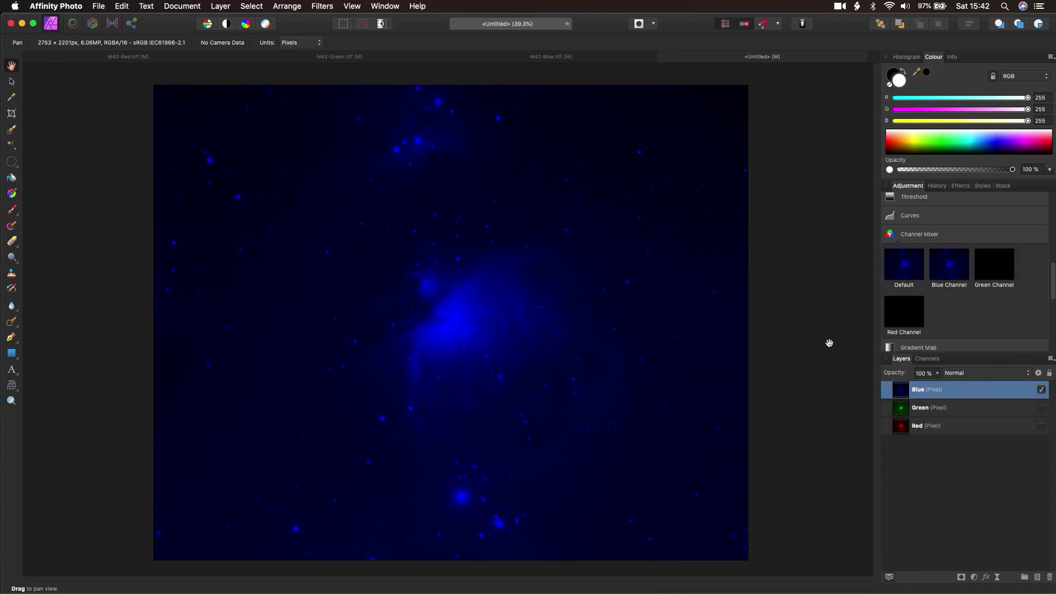
- Show the Green and Red layers and set the blend mode of the Blue and Green layers to Add
{"action": "left_click", "coordinate": [1041, 407]}
{"action": "left_click", "coordinate": [1042, 426]}
{"action": "left_click", "coordinate": [979, 376]}
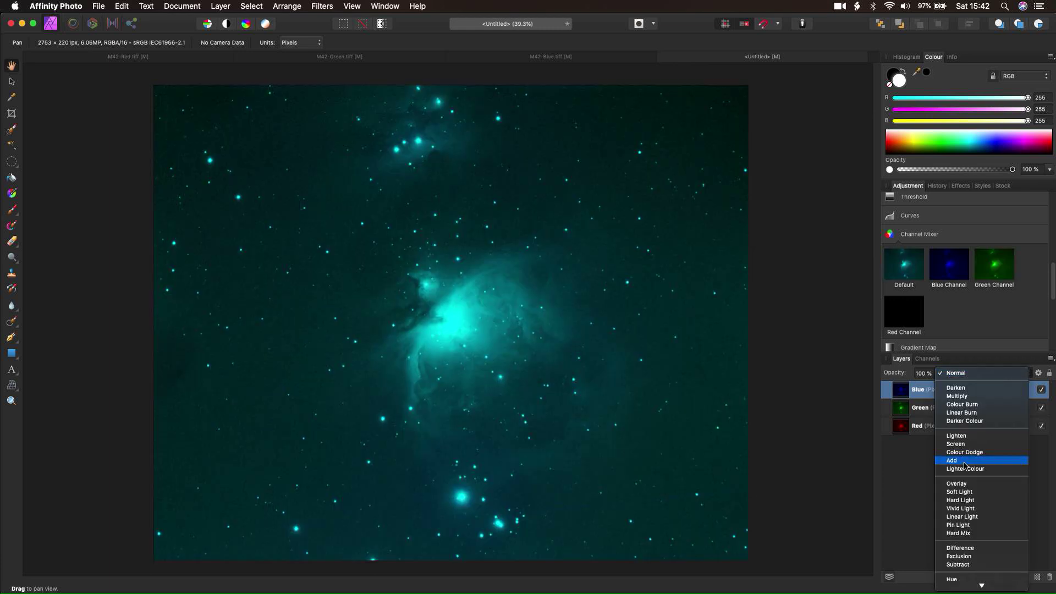
{"action": "left_click", "coordinate": [964, 461]}
{"action": "left_click", "coordinate": [930, 413]}
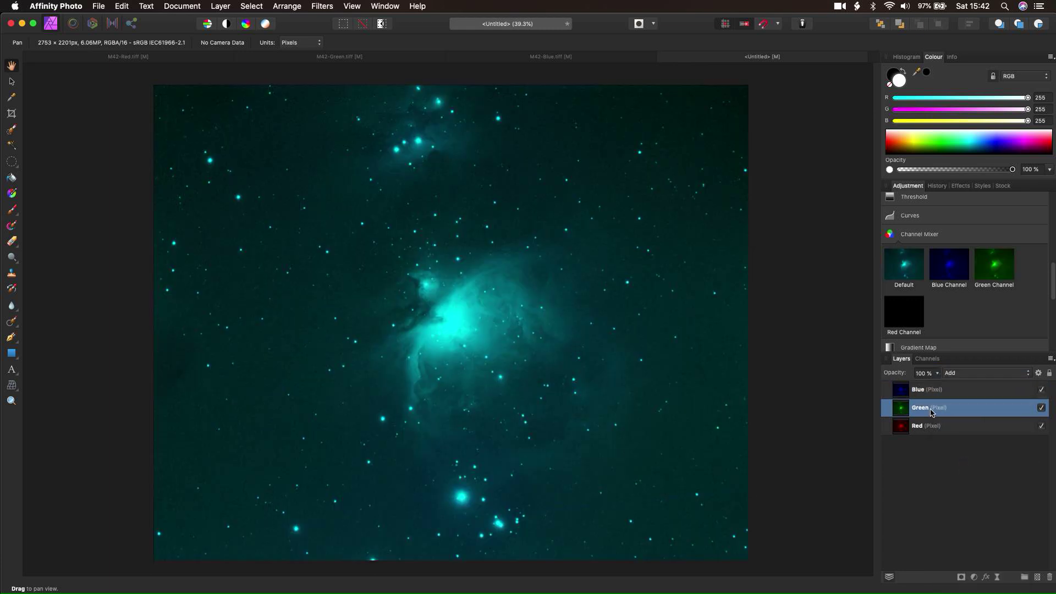
{"action": "left_click", "coordinate": [979, 376]}
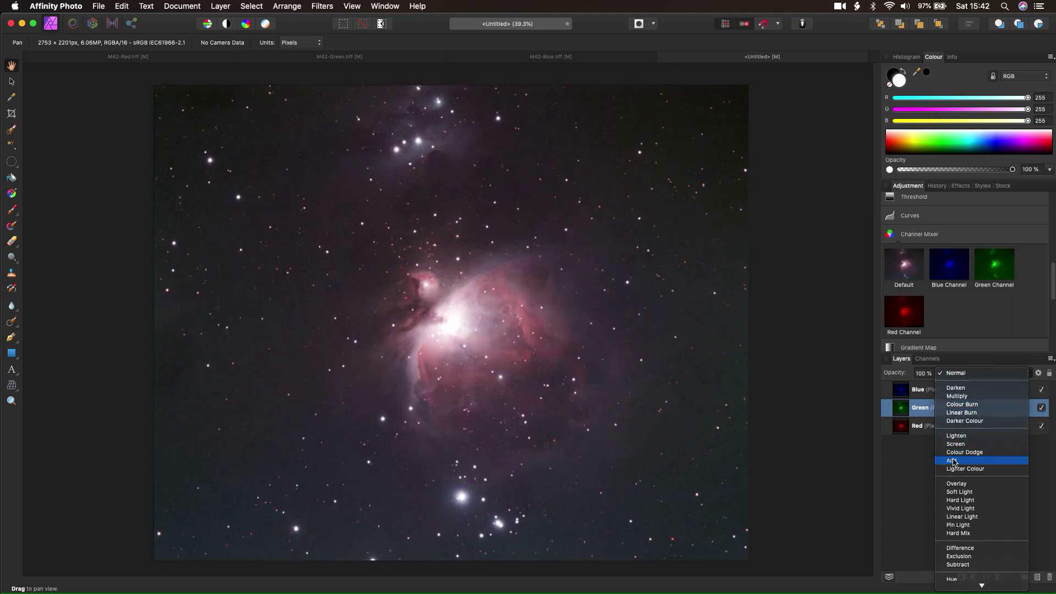
{"action": "left_click", "coordinate": [953, 462]}
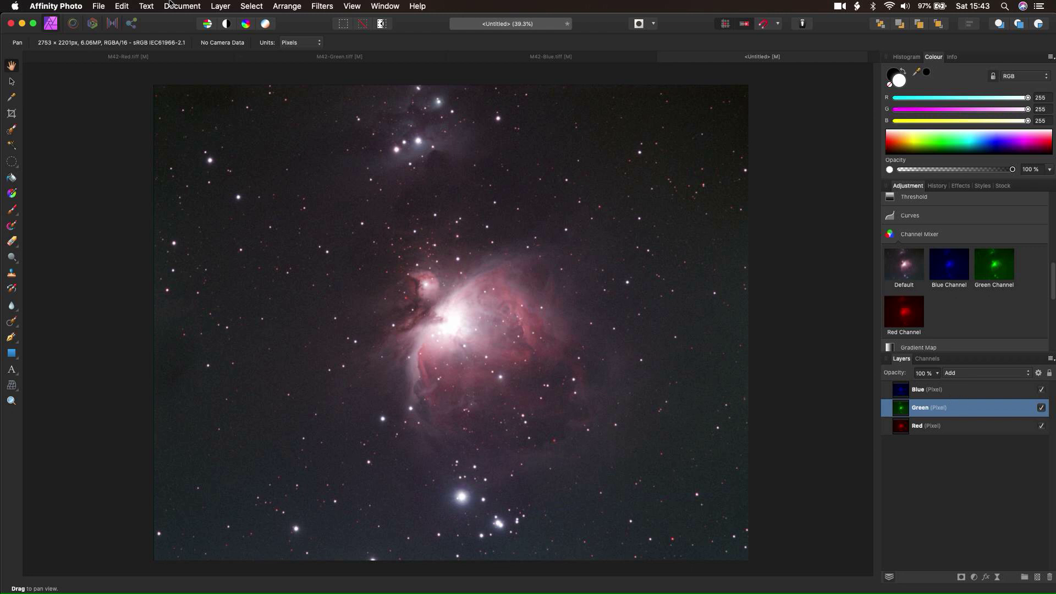
- Merge the visible layers into a new pixel layer and move it above the Blue layer
{"action": "left_click", "coordinate": [220, 8]}
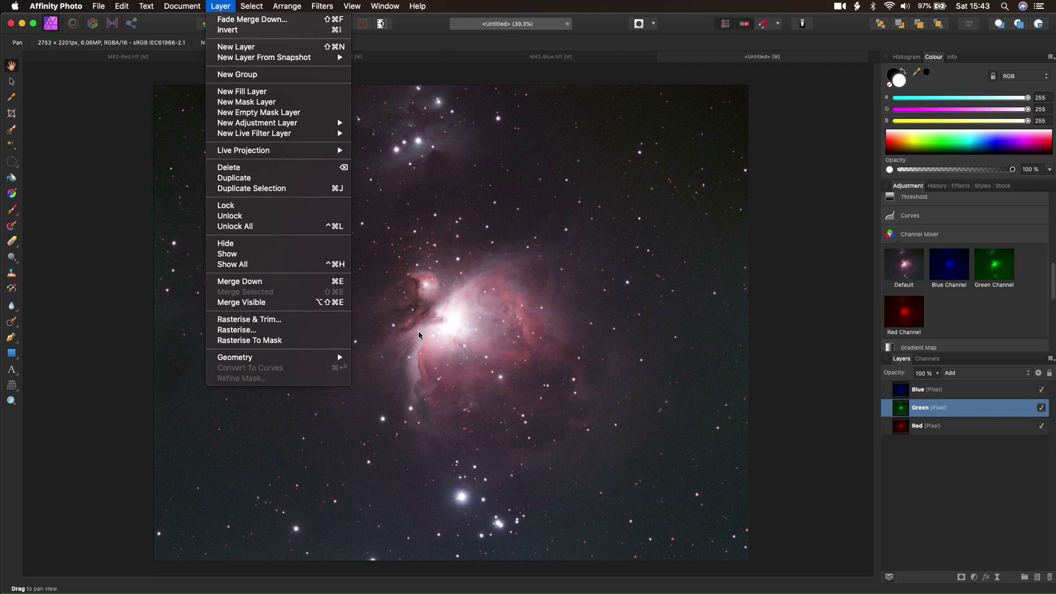
{"action": "key", "text": "alt+shift+super+e"}
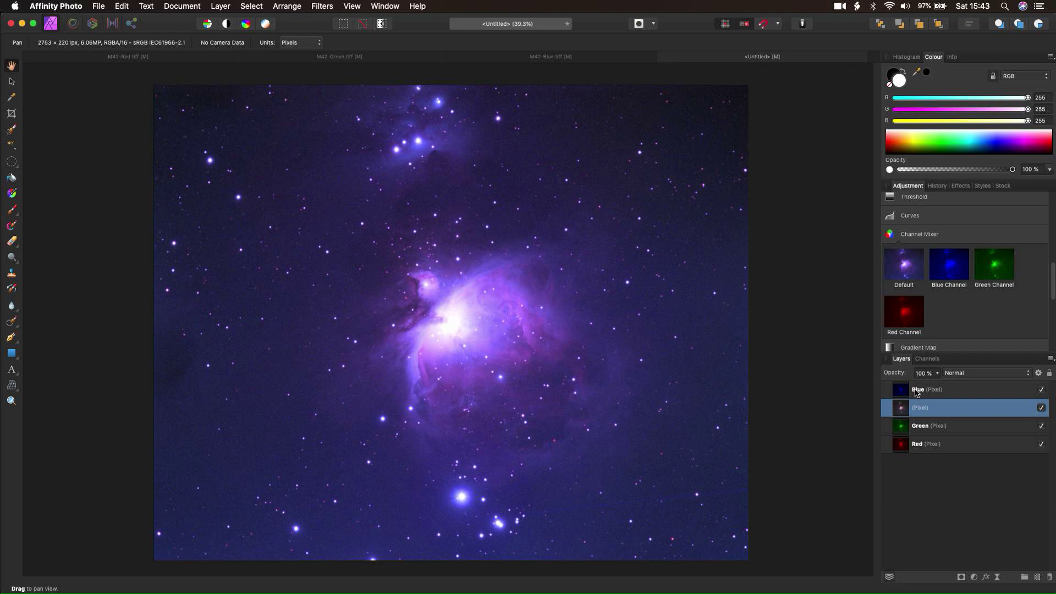
{"action": "left_click_drag", "start_coordinate": [928, 410], "coordinate": [923, 389]}
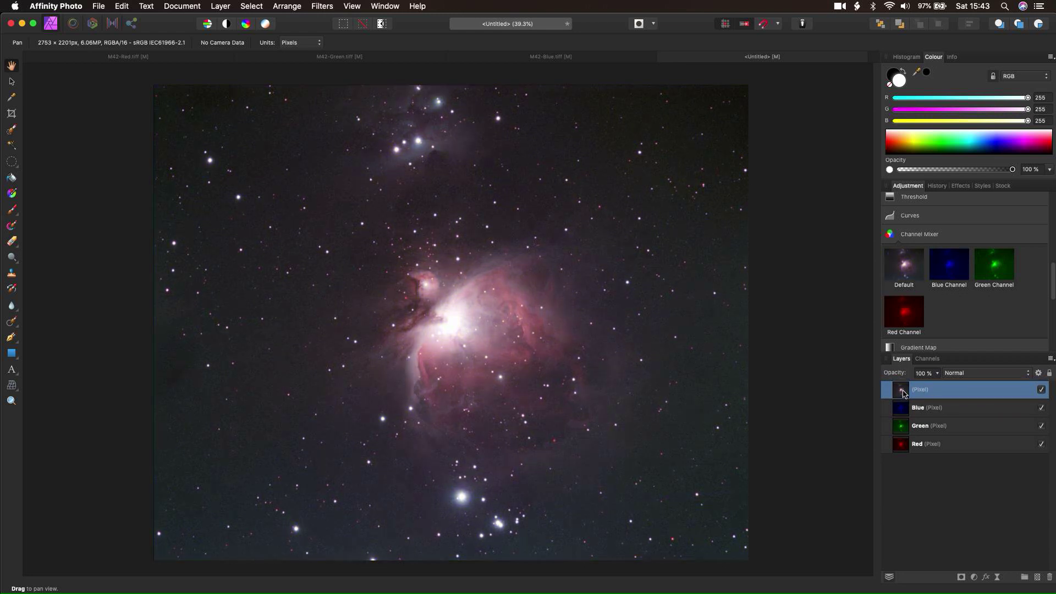
- Hide the Blue, Green and Red layers, leaving only the merged layer shown
{"action": "left_click", "coordinate": [1040, 408]}
{"action": "left_click", "coordinate": [1041, 425]}
{"action": "left_click", "coordinate": [1040, 444]}
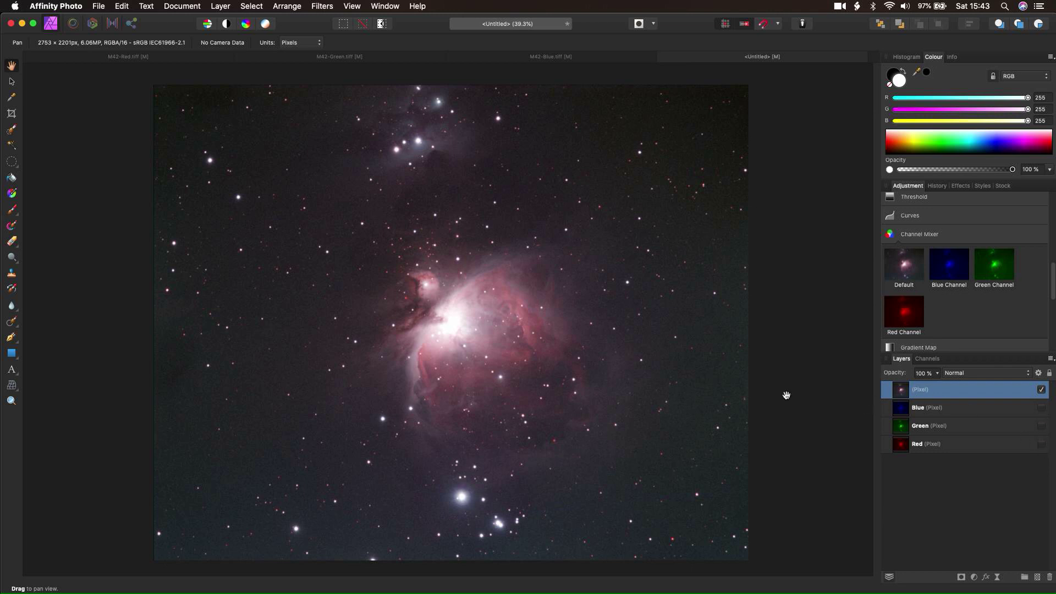